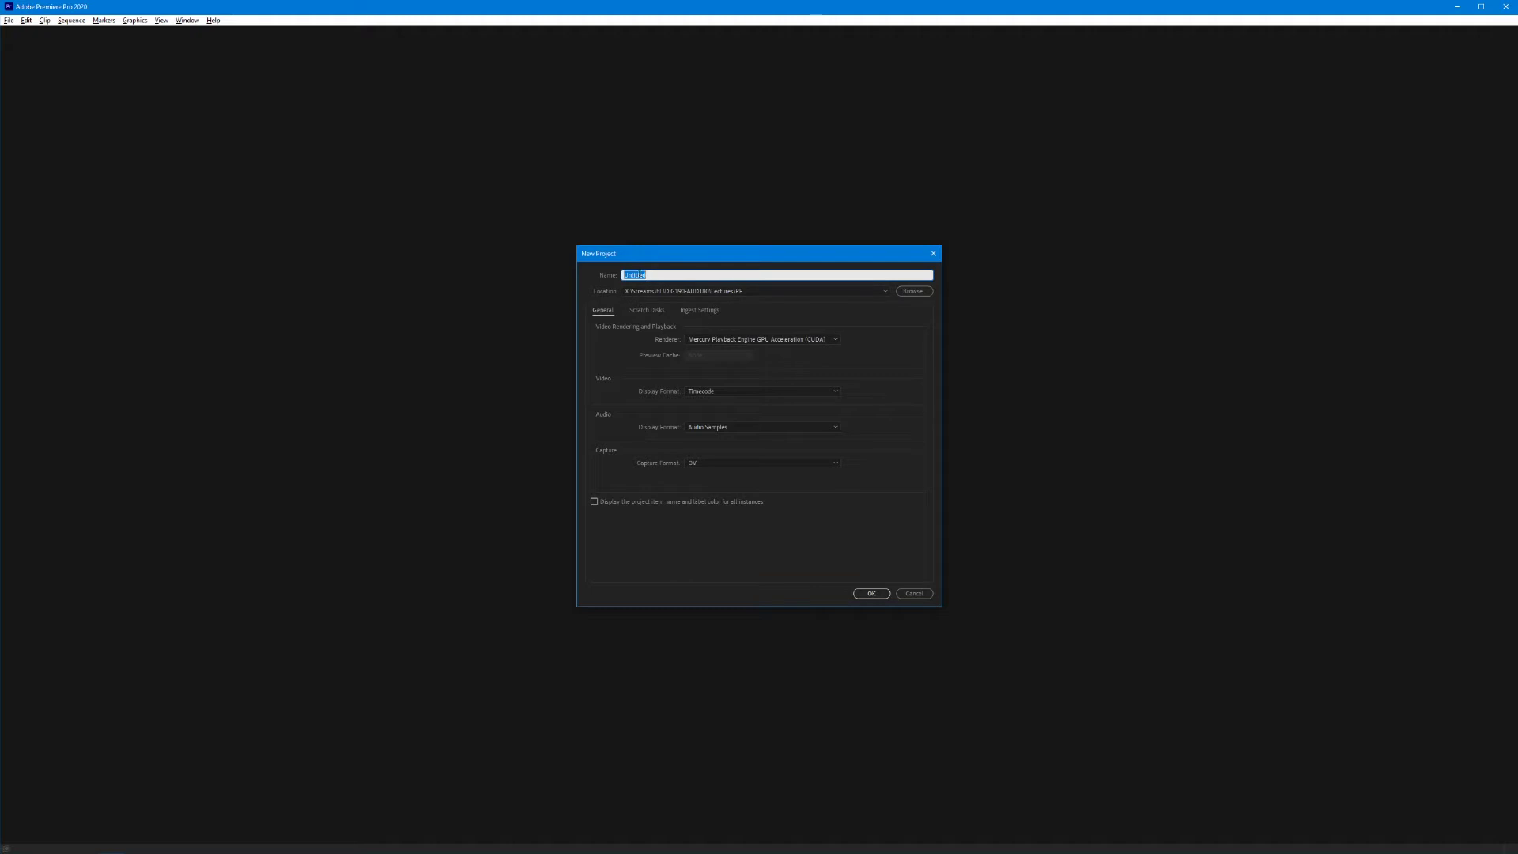
{"action": "type", "text": "SAMPLE PR"}
{"action": "type", "text": "OJECT"}
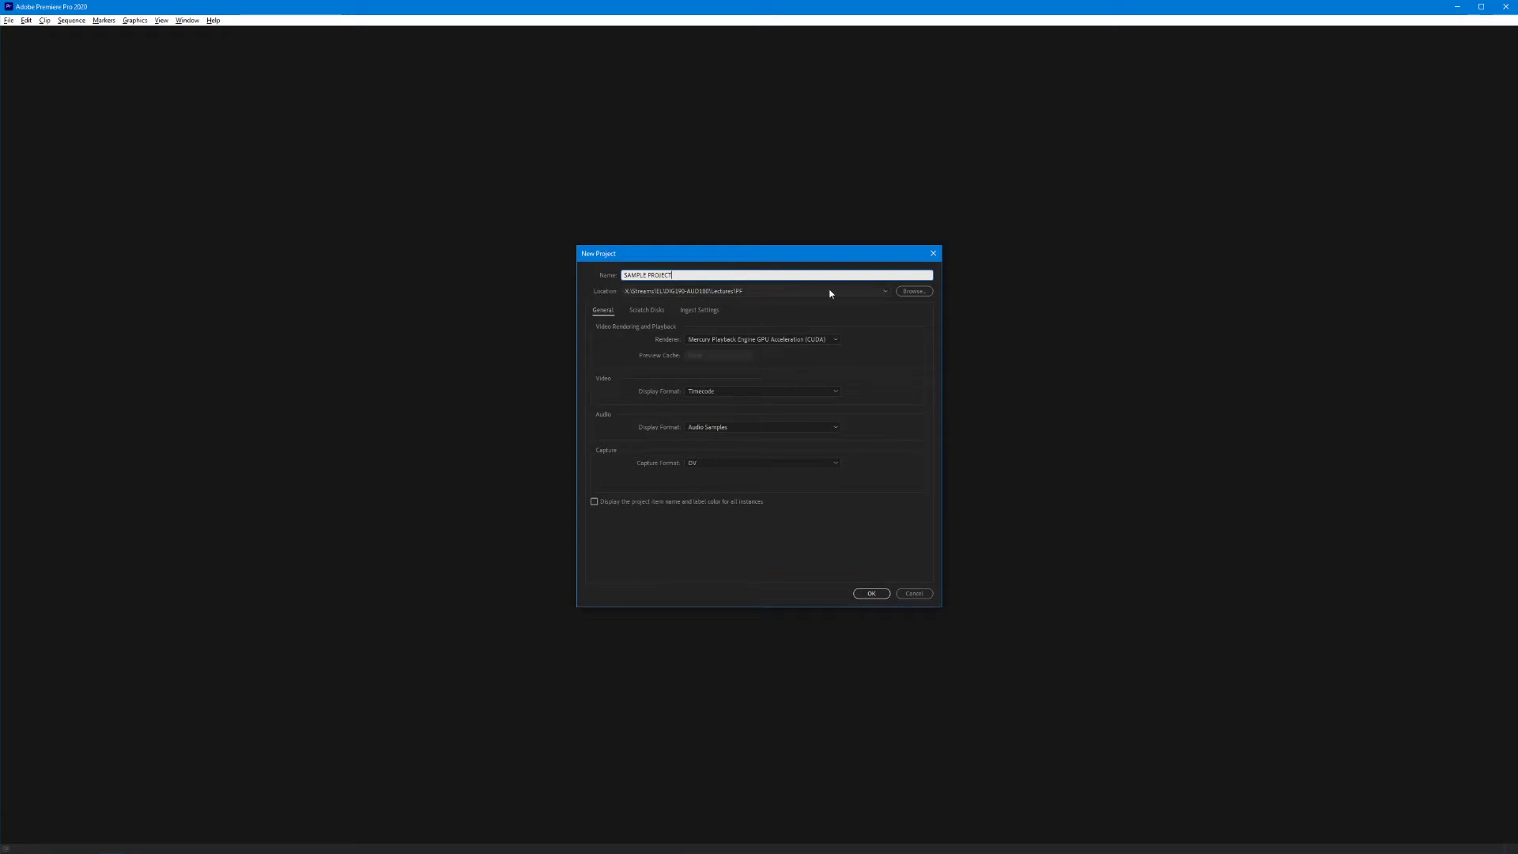
- Set the project location to Desktop > SAMPLE PROJECT_YEAR > PROJECT via the folder browser
{"action": "left_click", "coordinate": [921, 293]}
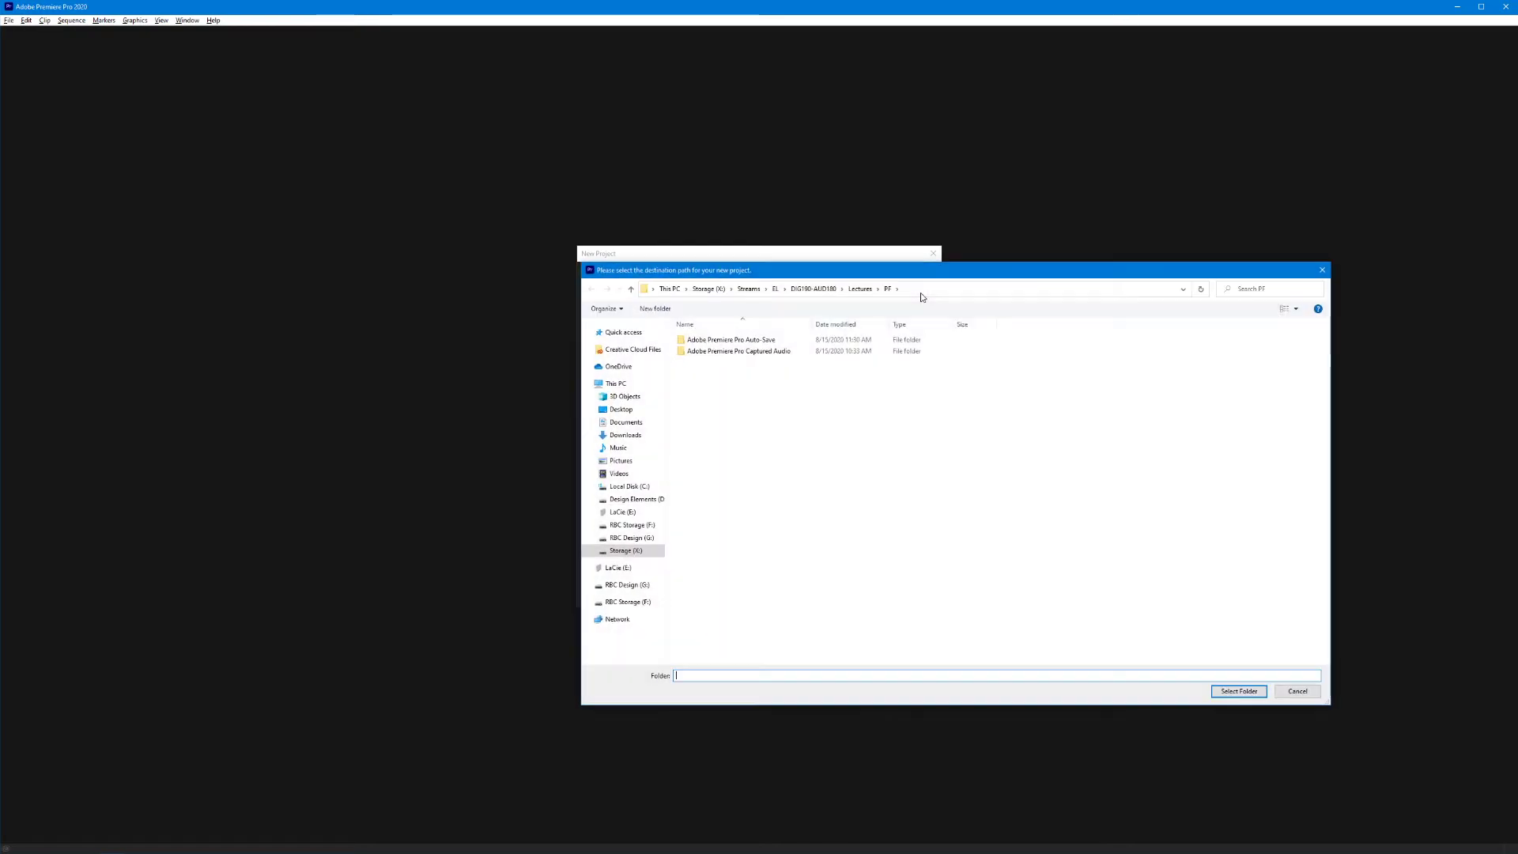
{"action": "left_click", "coordinate": [622, 410]}
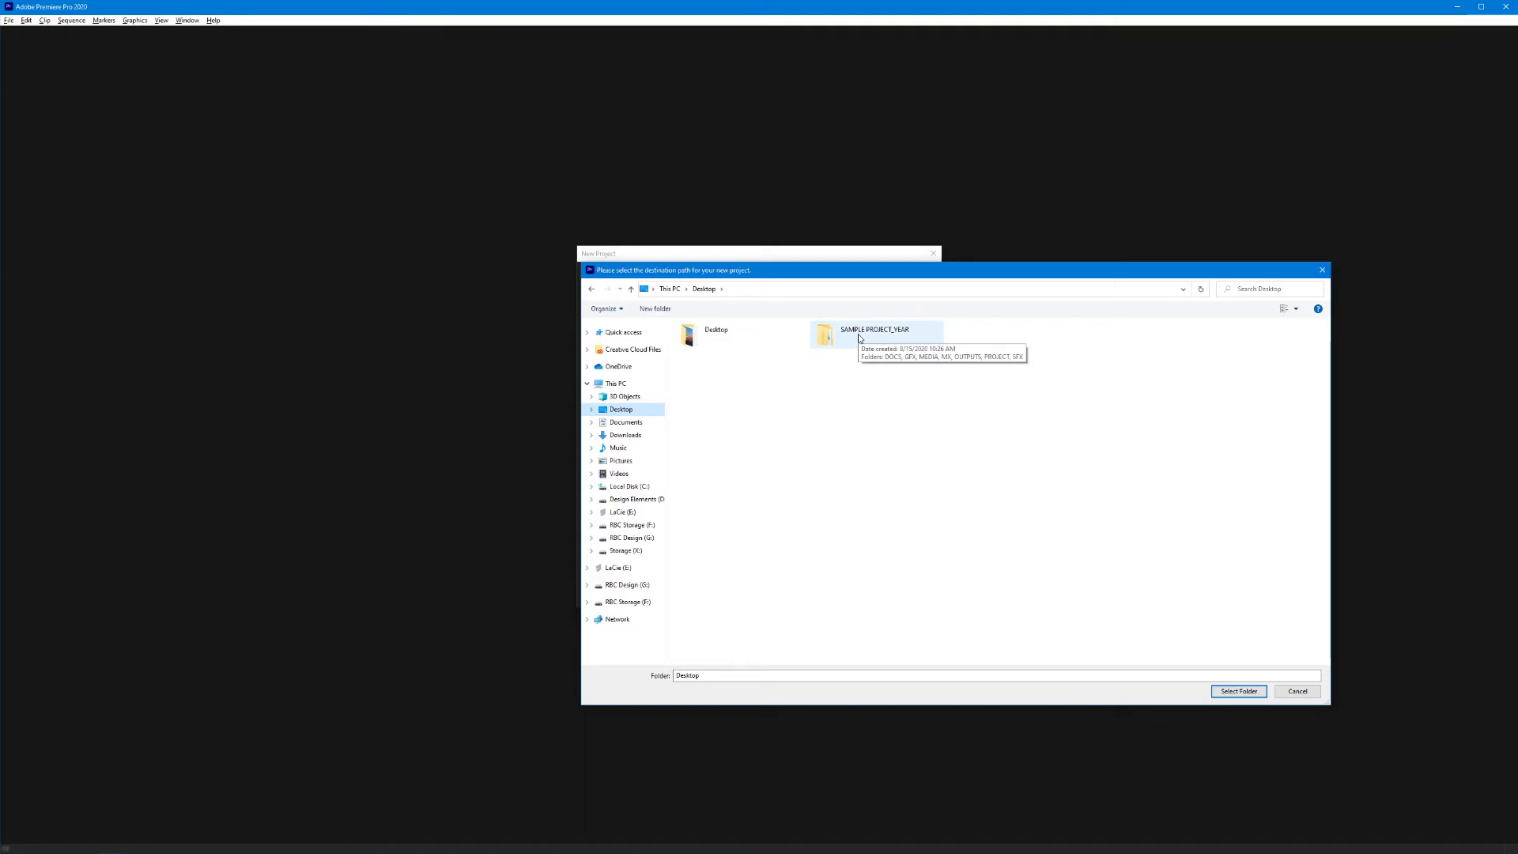
{"action": "double_click", "coordinate": [860, 339]}
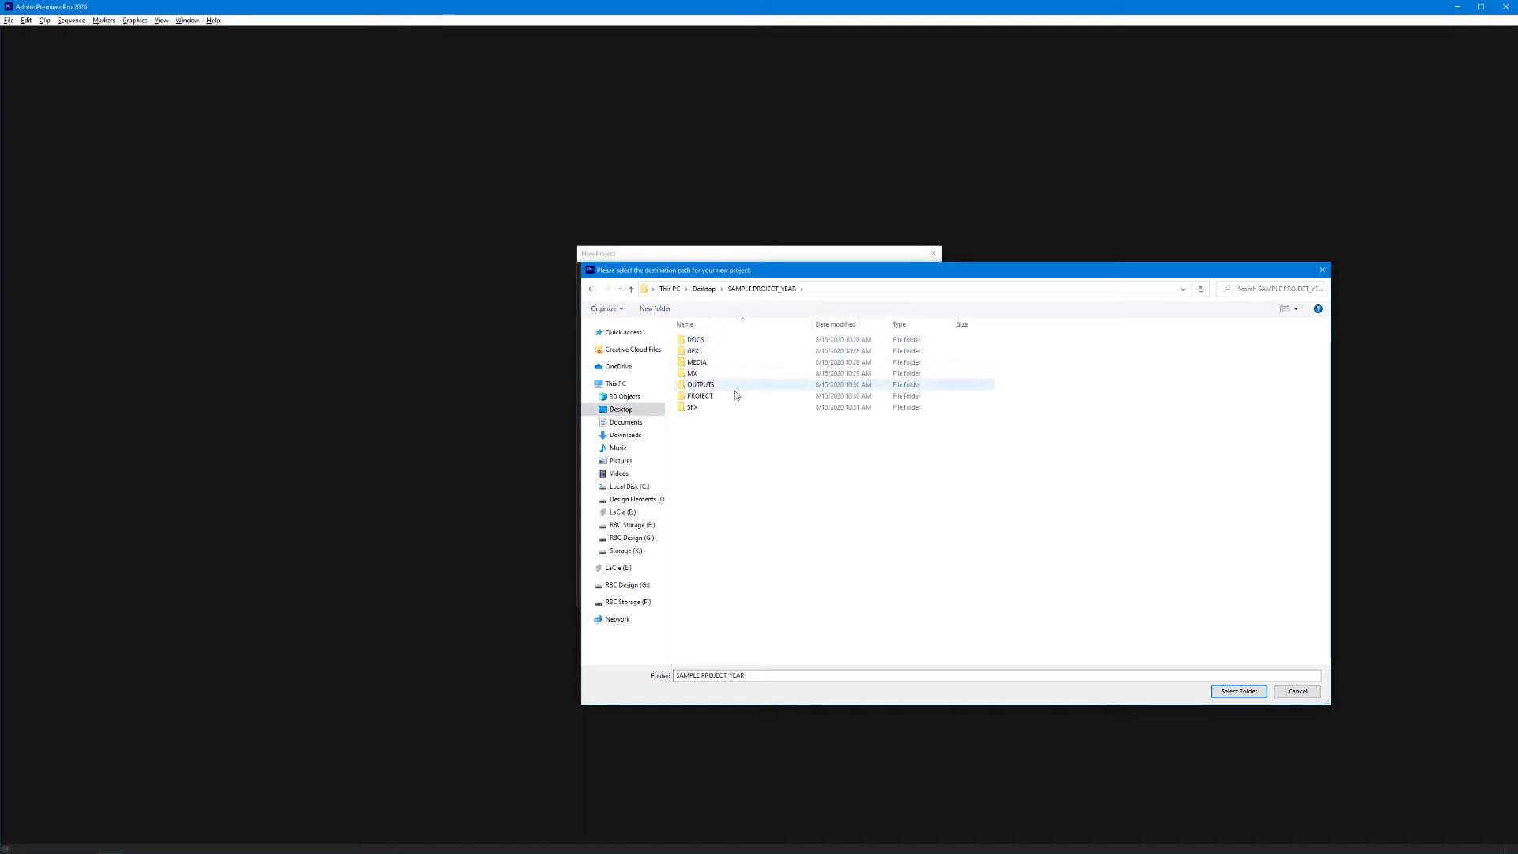
{"action": "left_click", "coordinate": [700, 398]}
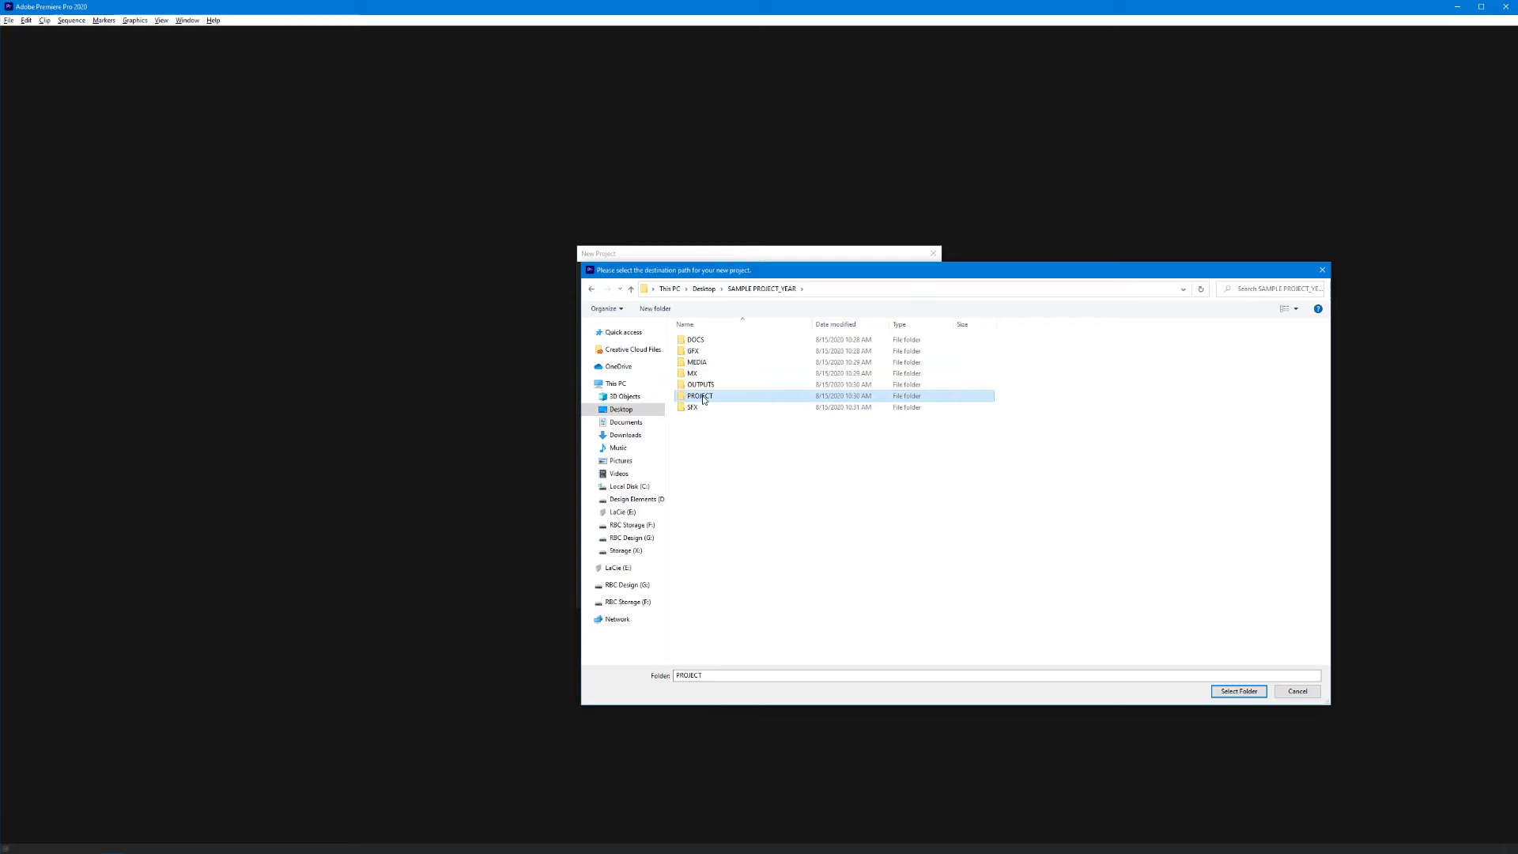
{"action": "double_click", "coordinate": [702, 401]}
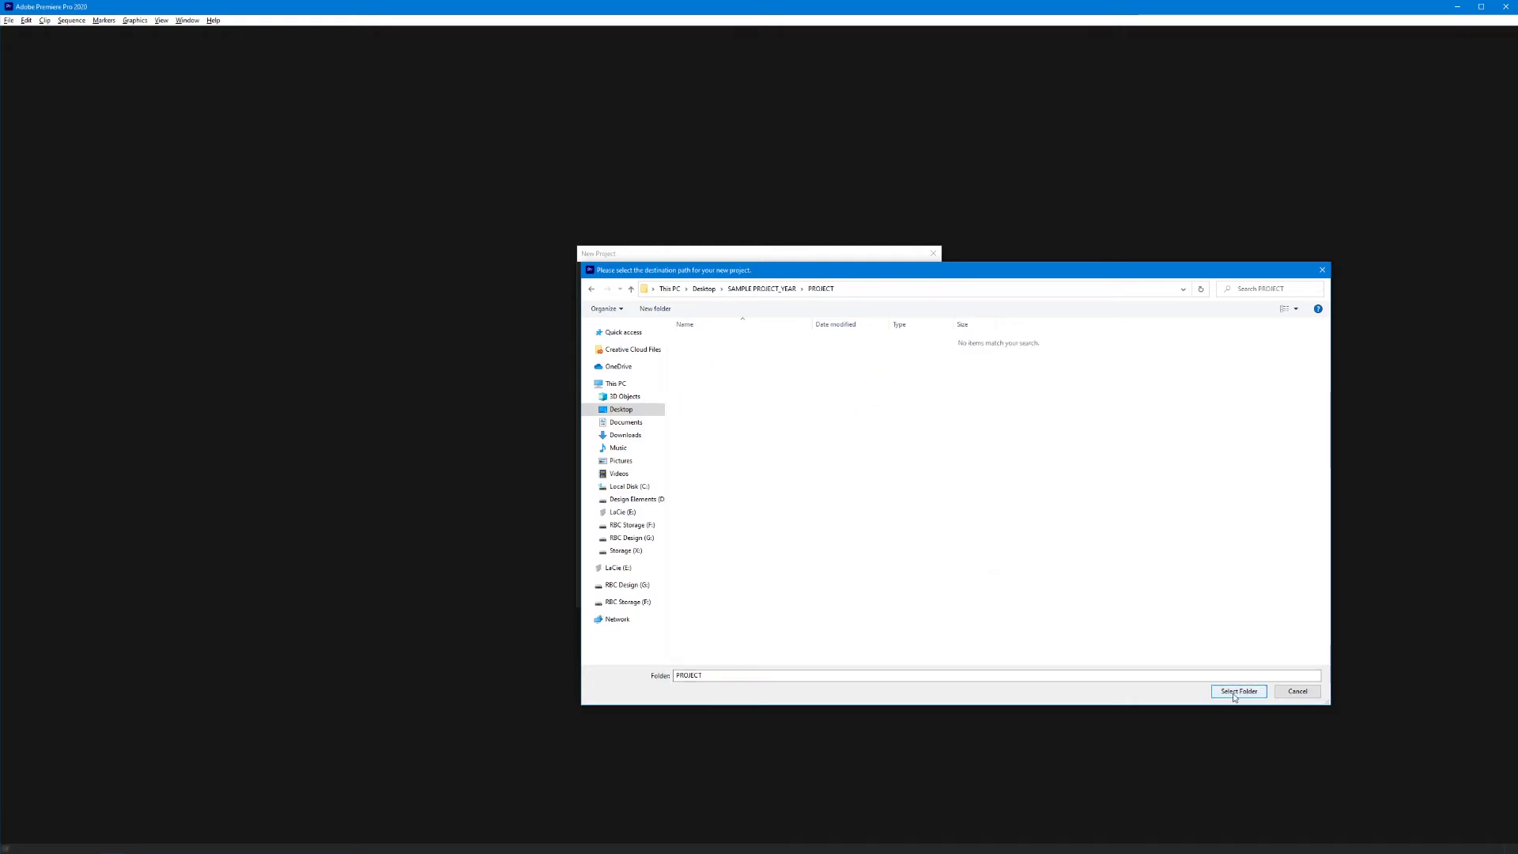
{"action": "left_click", "coordinate": [1238, 692]}
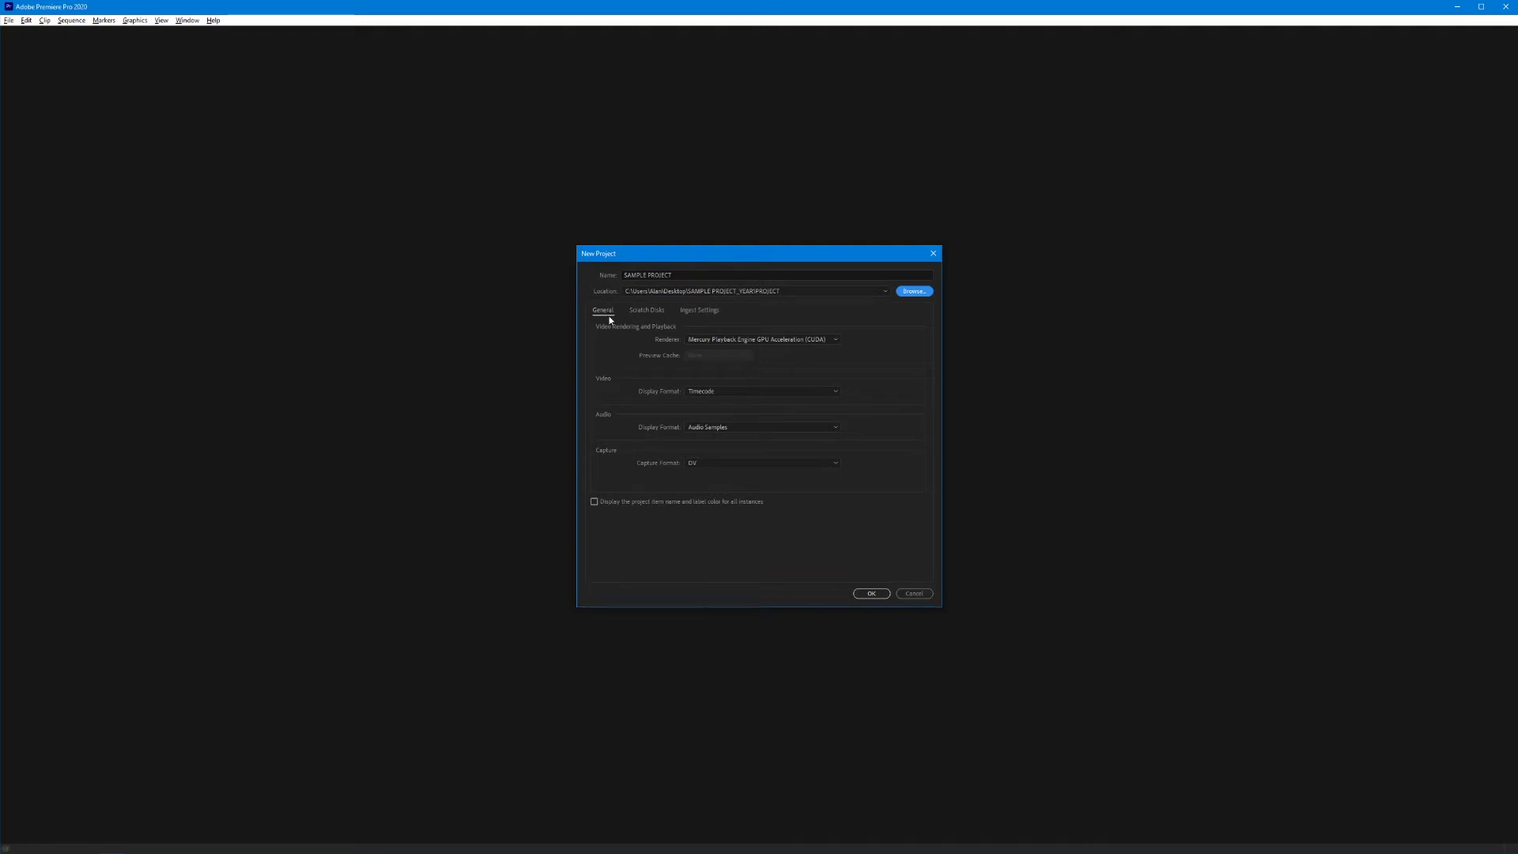
{"action": "left_click", "coordinate": [811, 339]}
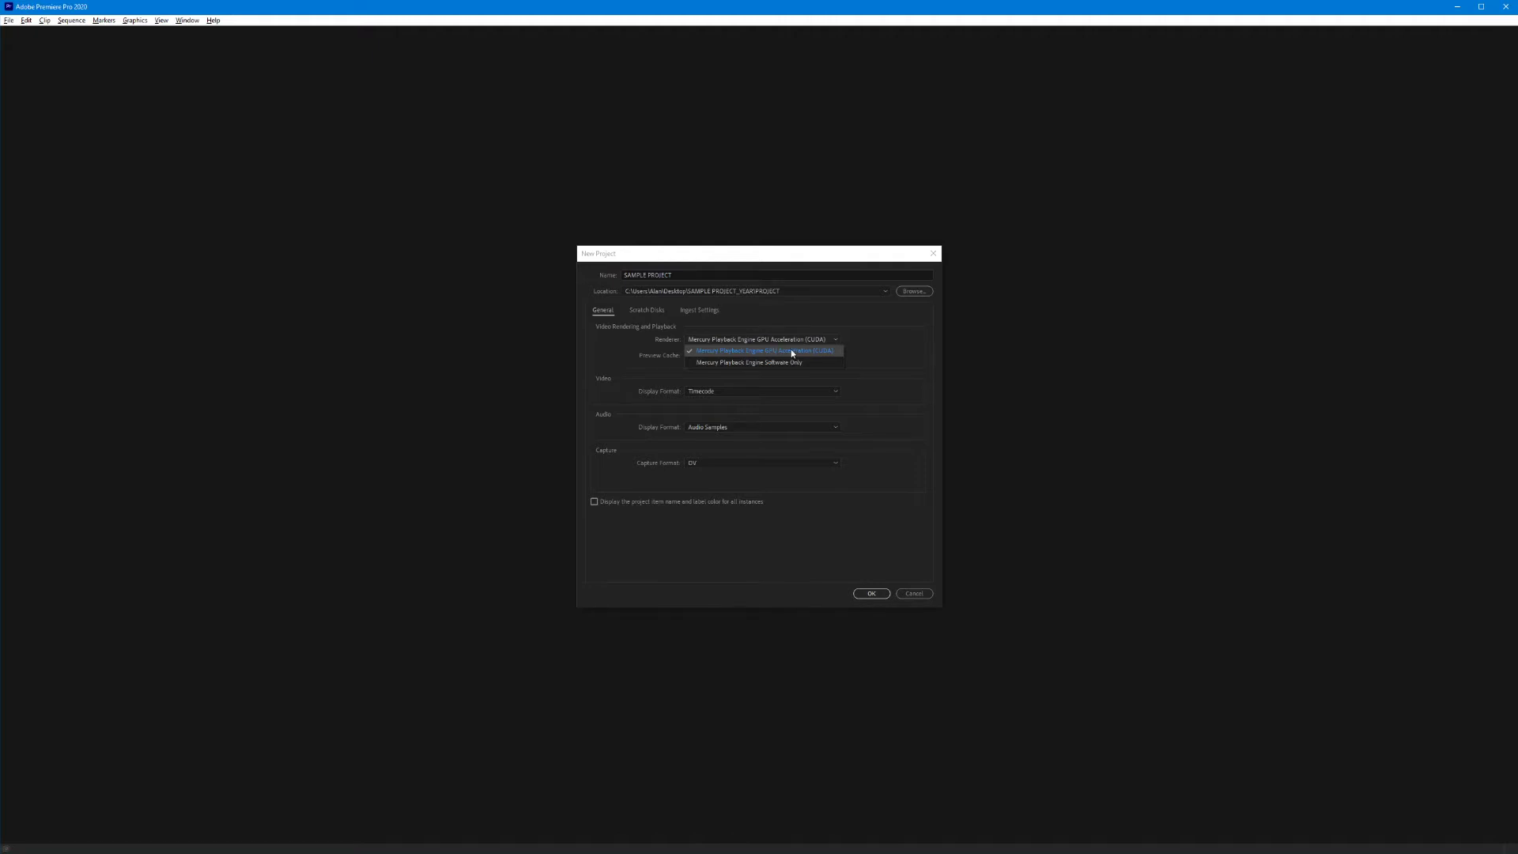
{"action": "left_click", "coordinate": [793, 354]}
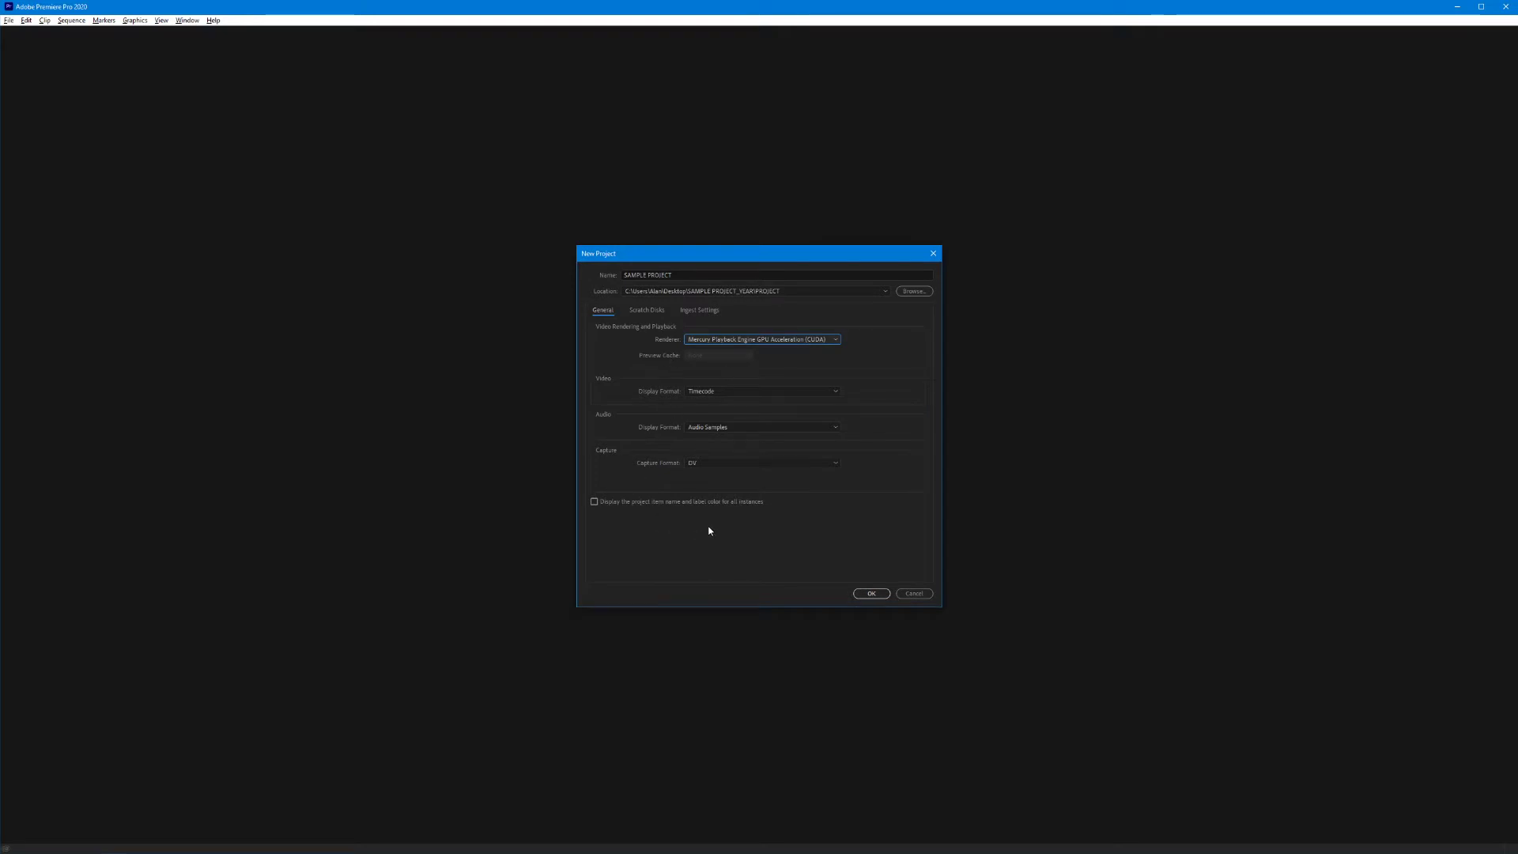
- Review the Scratch Disks settings, all locations left as Same as Project
{"action": "left_click", "coordinate": [638, 310]}
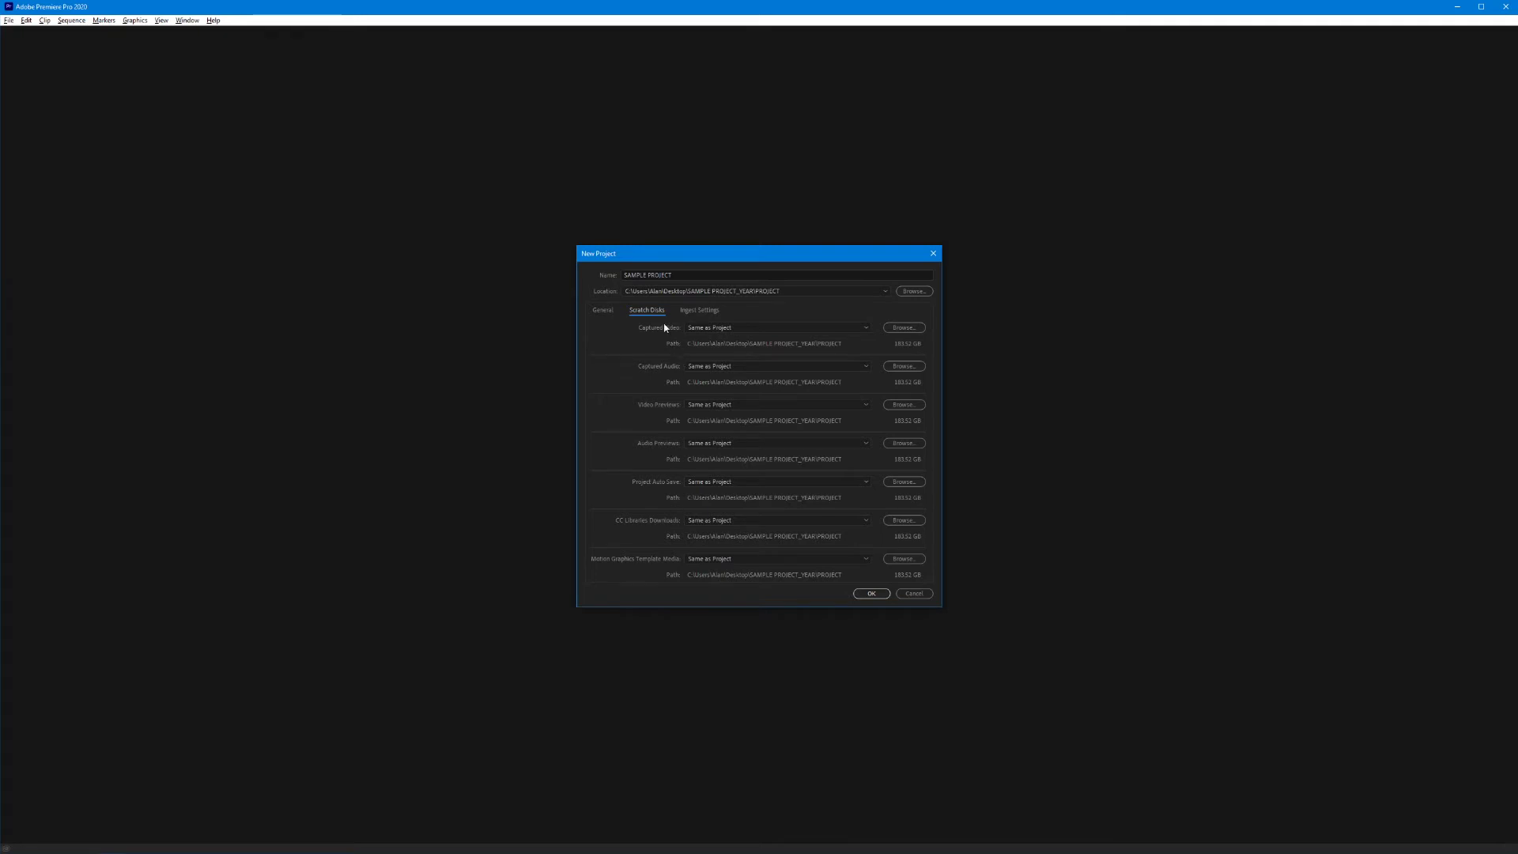
- Review the Ingest Settings with ingest left disabled, then return to General settings
{"action": "left_click", "coordinate": [691, 309]}
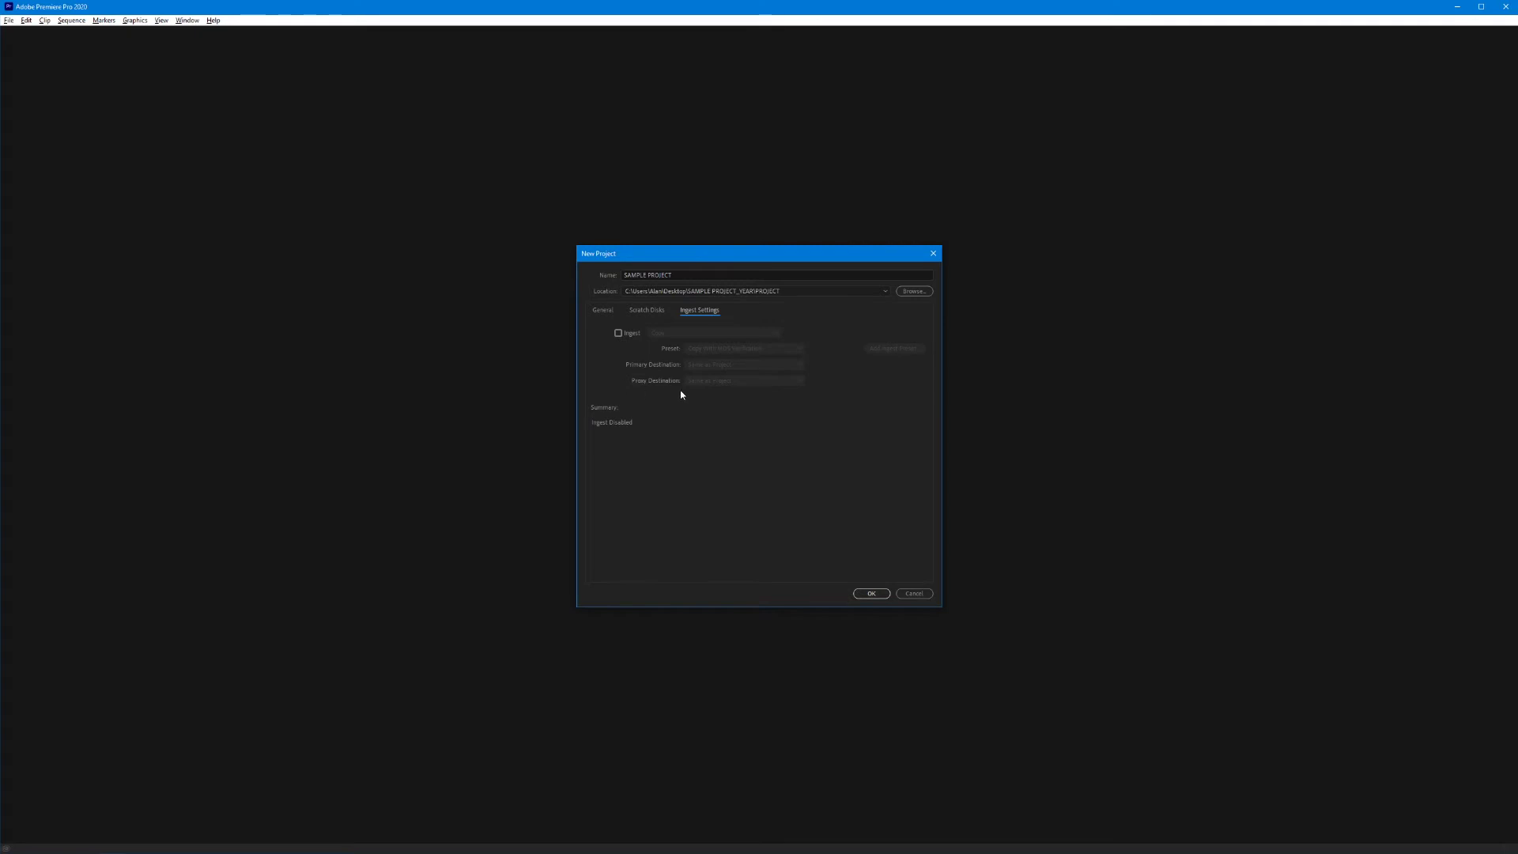
{"action": "left_click", "coordinate": [604, 311]}
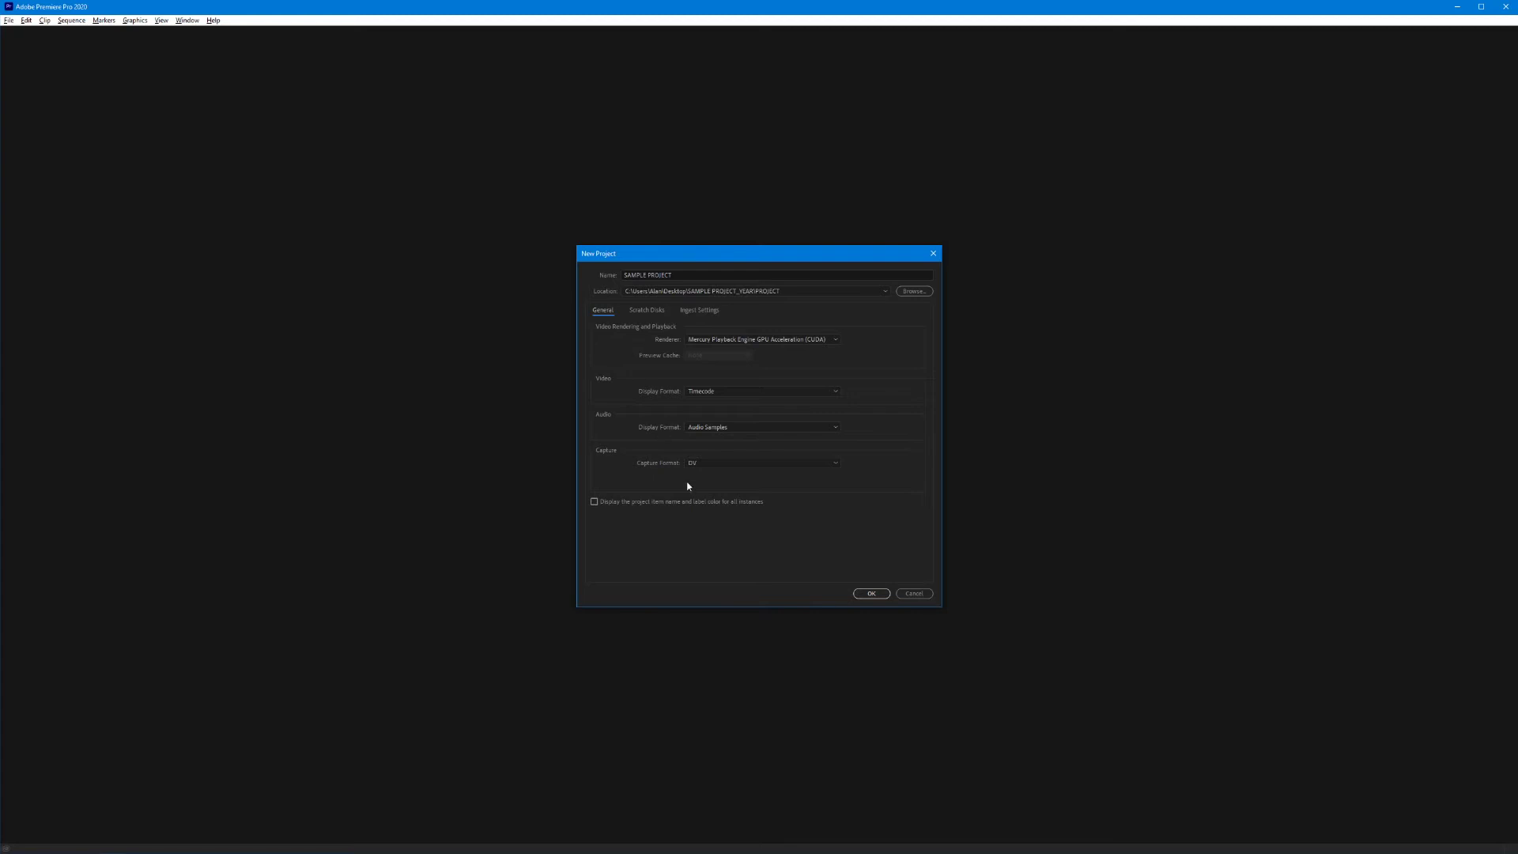
- Create SAMPLE PROJECT and focus the Source, Program, Timeline and Project panels in turn
{"action": "left_click", "coordinate": [871, 594]}
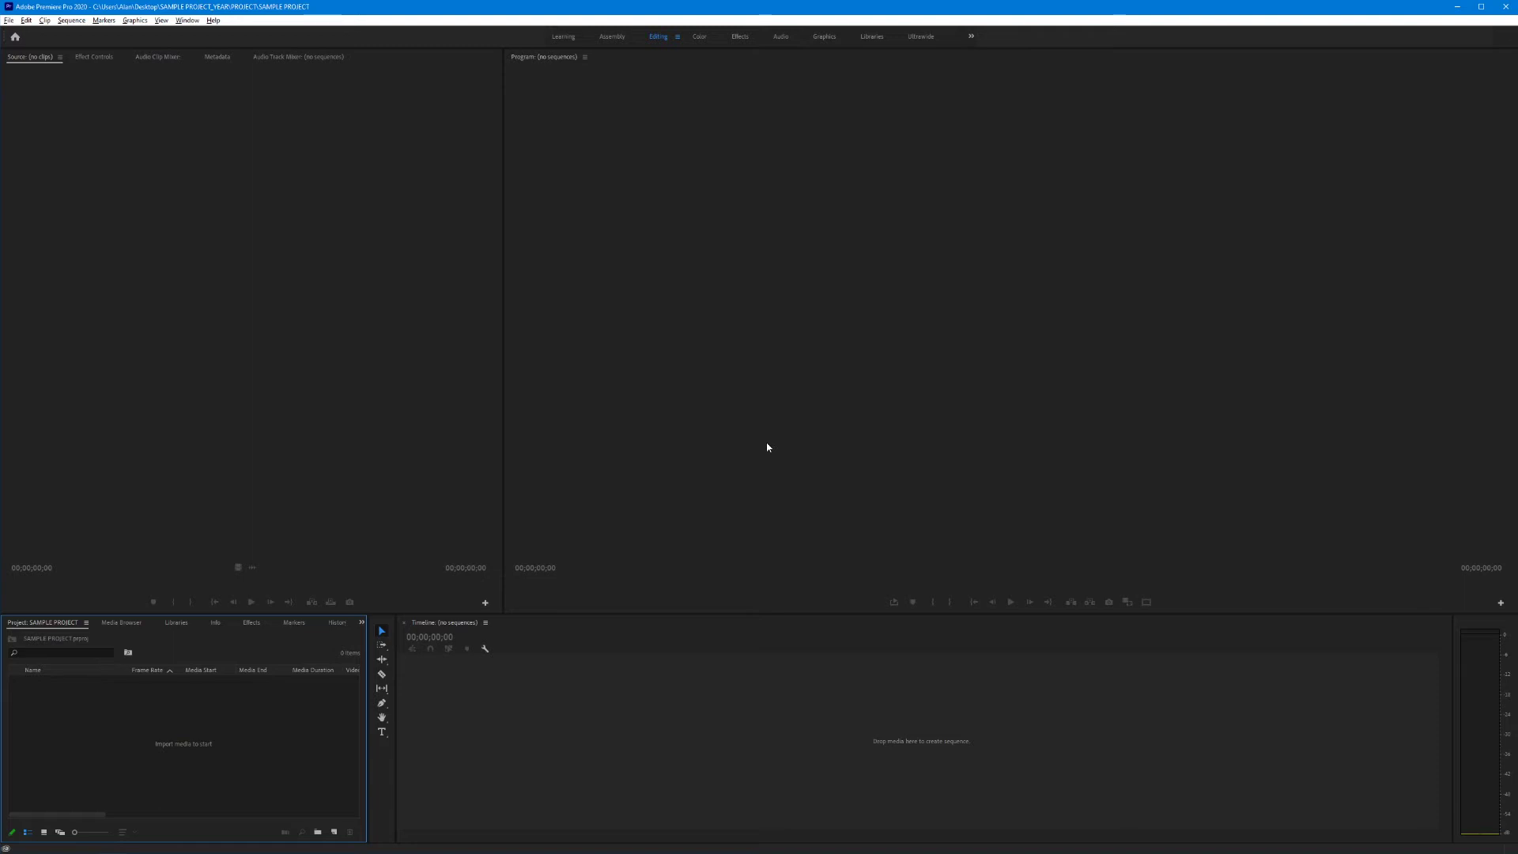
{"action": "left_click", "coordinate": [378, 356]}
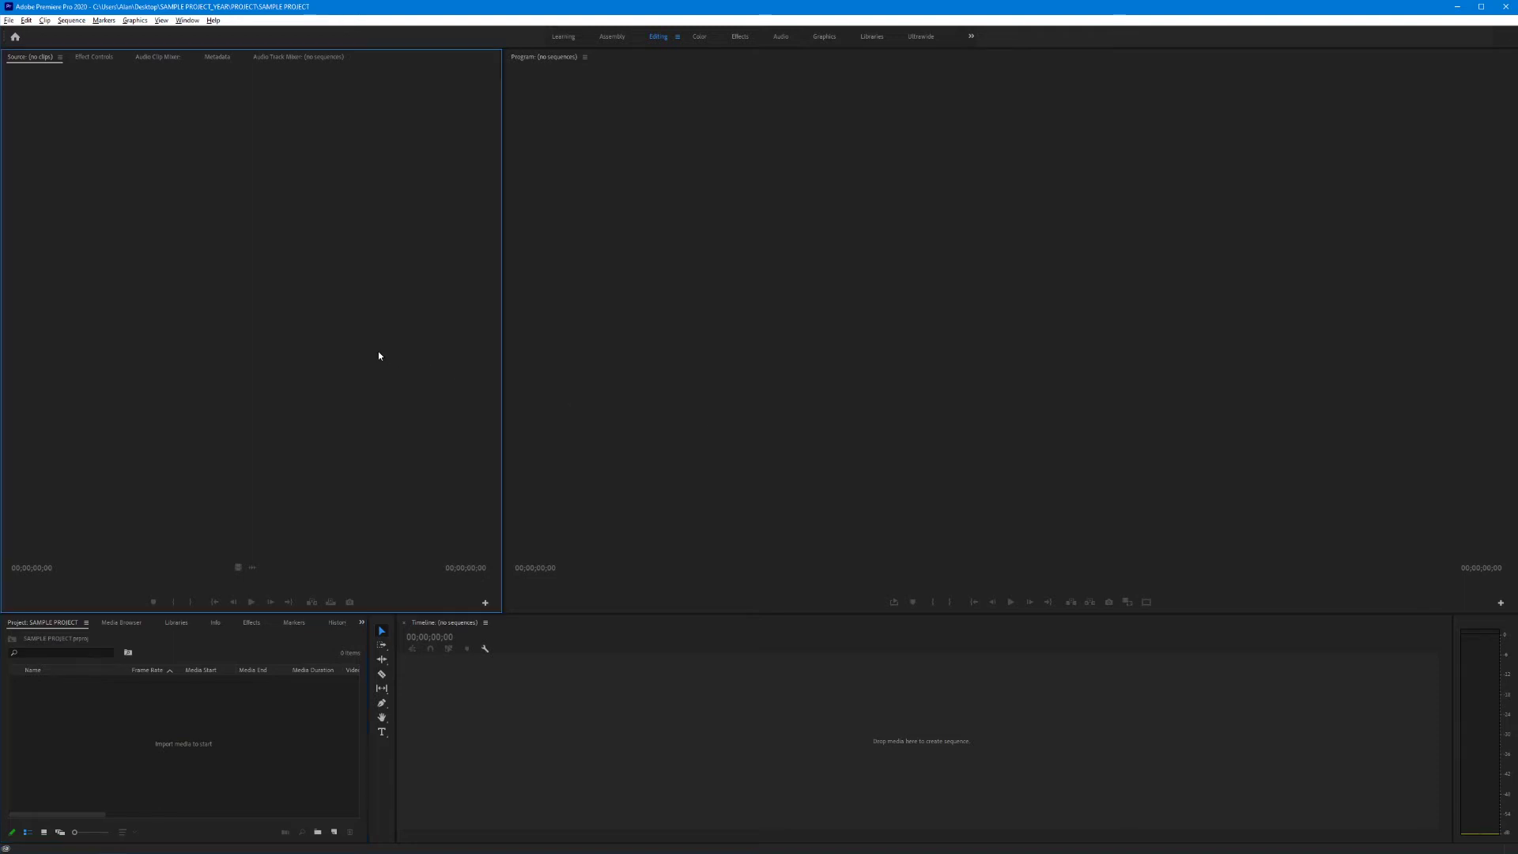
{"action": "left_click", "coordinate": [643, 390]}
{"action": "left_click", "coordinate": [582, 740]}
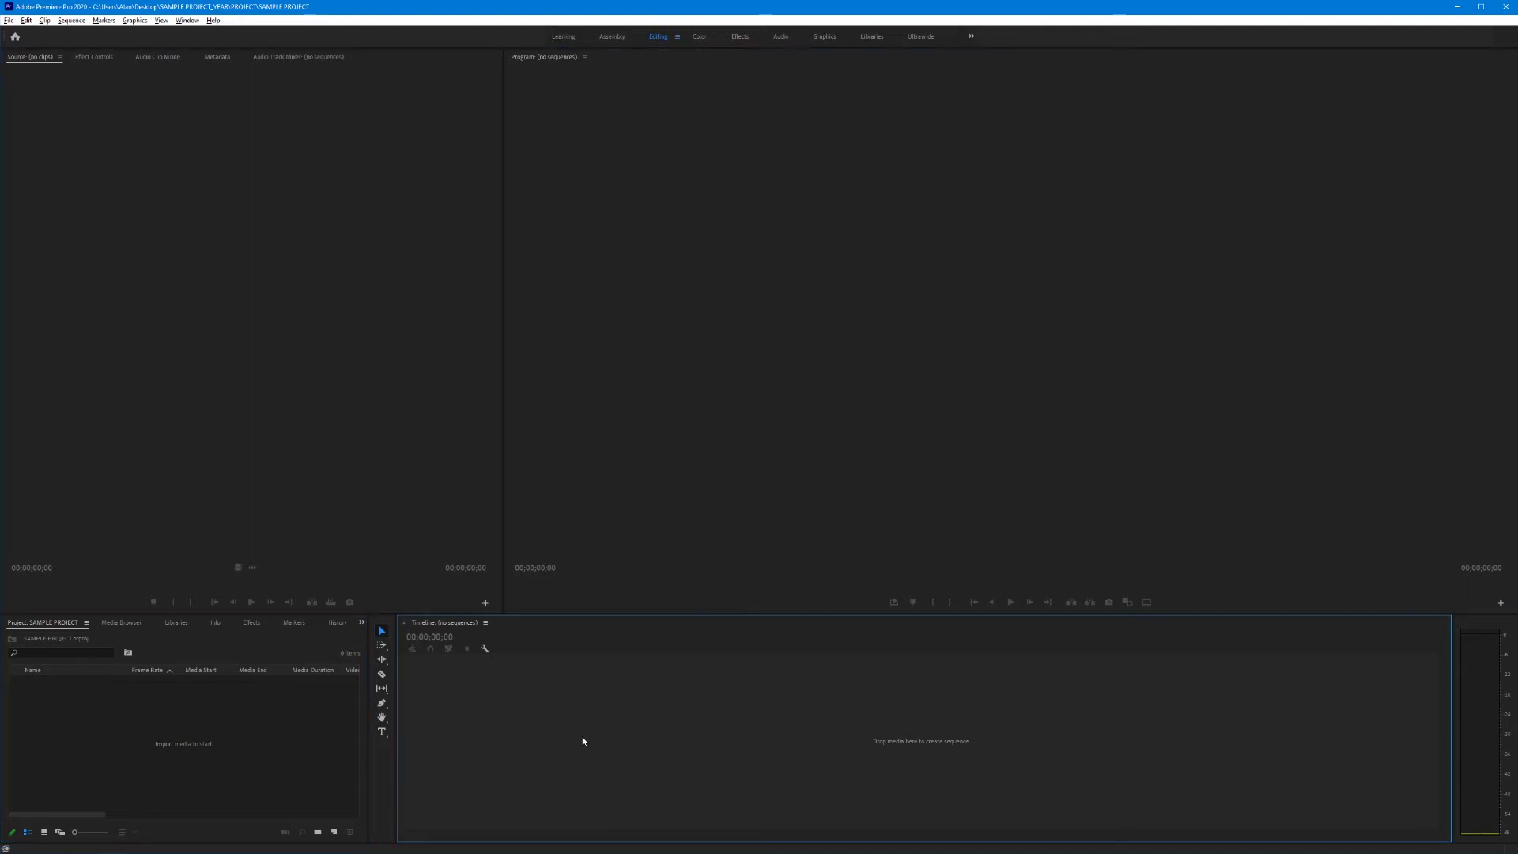
{"action": "left_click", "coordinate": [272, 715]}
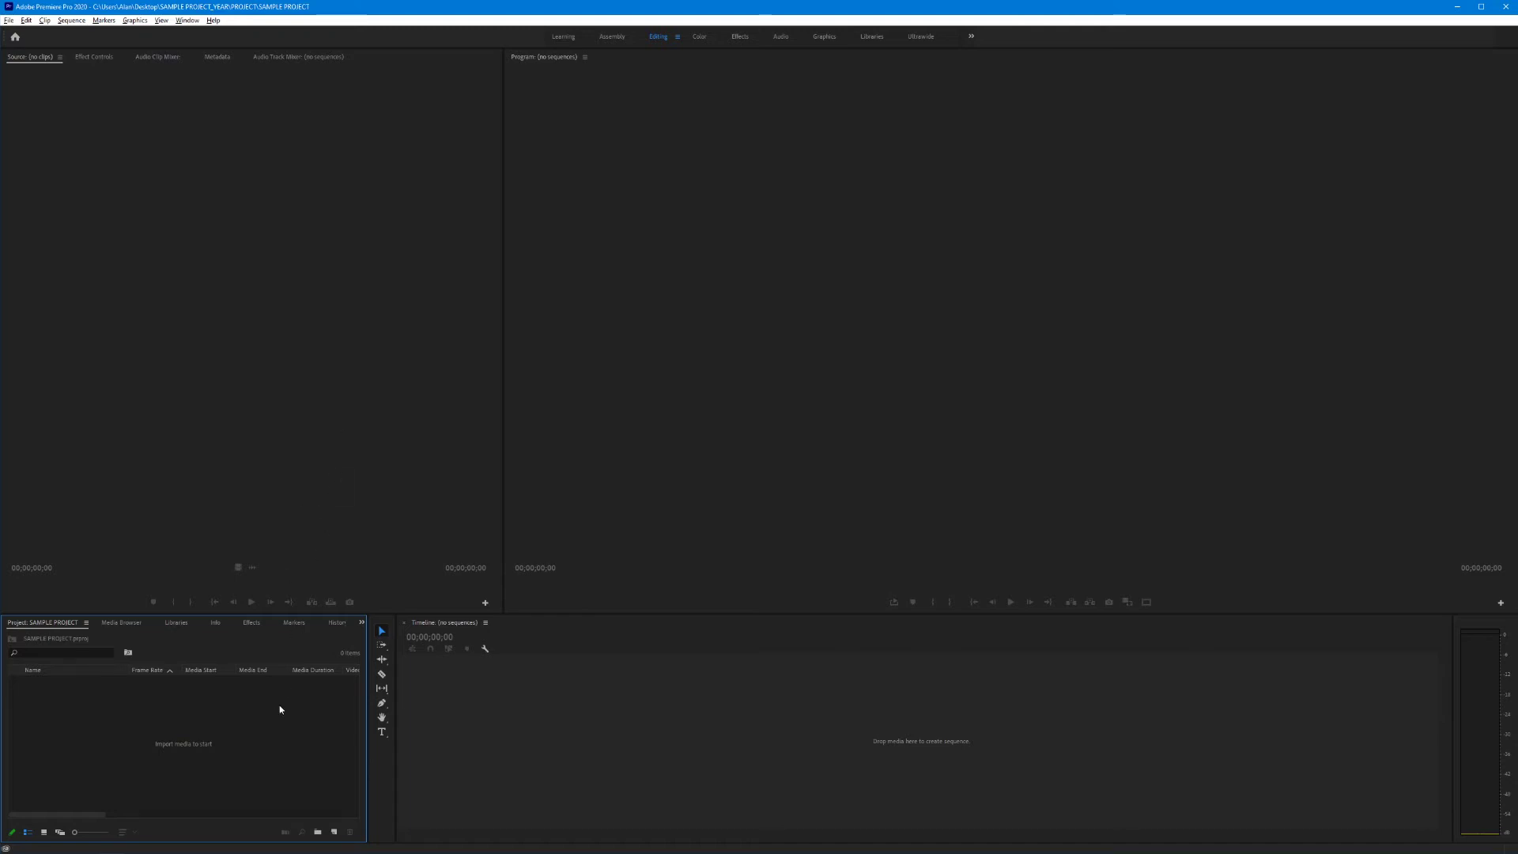
- Focus the Source, Program, Timeline, Tools and Audio Meters panels, then bring up the File menu
{"action": "left_click", "coordinate": [277, 460]}
{"action": "left_click", "coordinate": [689, 446]}
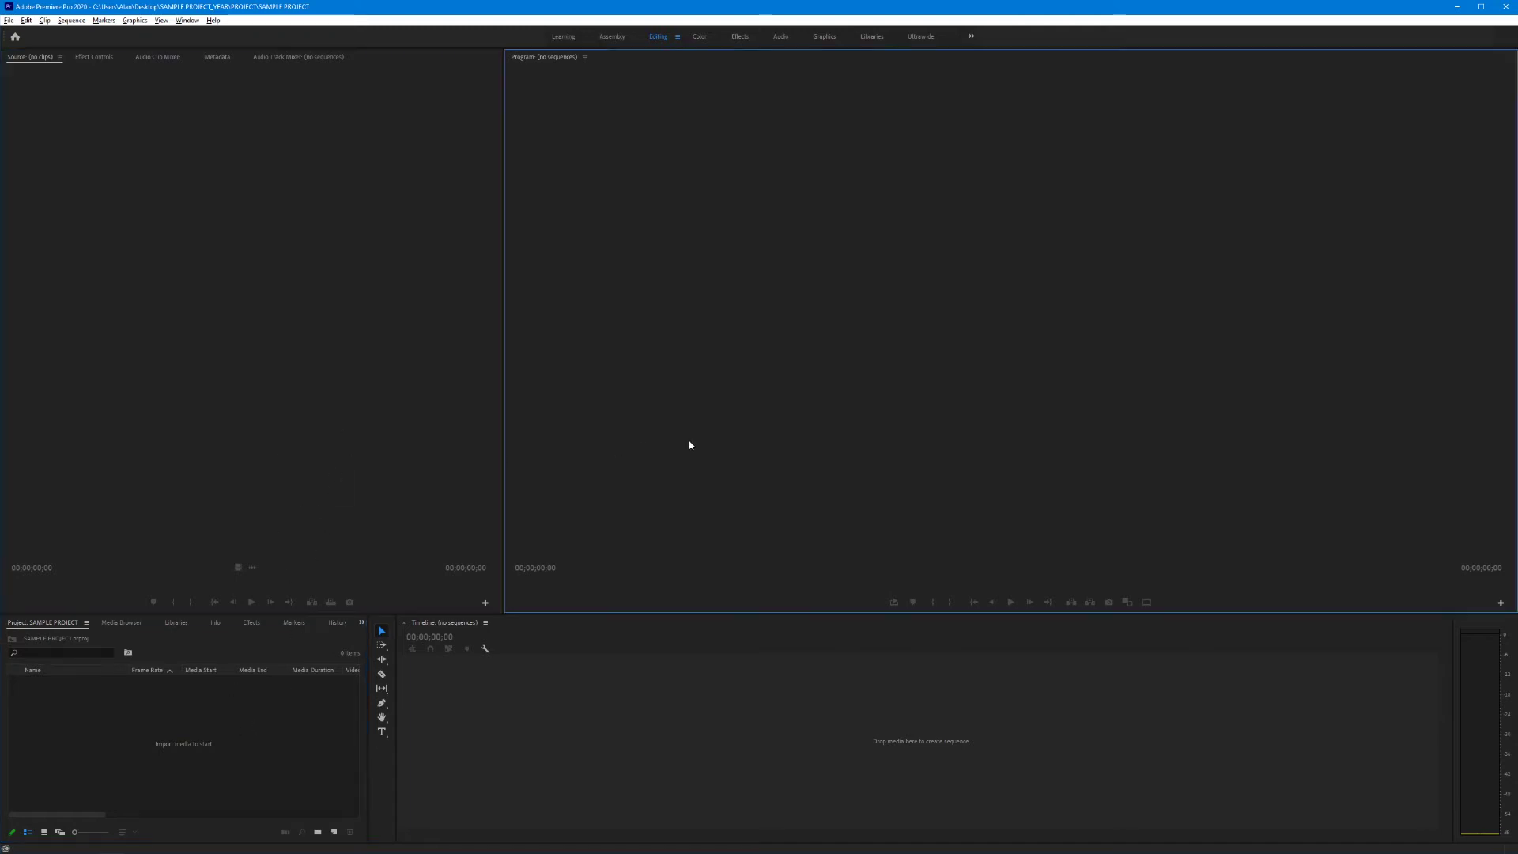
{"action": "left_click", "coordinate": [637, 760]}
{"action": "left_click", "coordinate": [382, 791]}
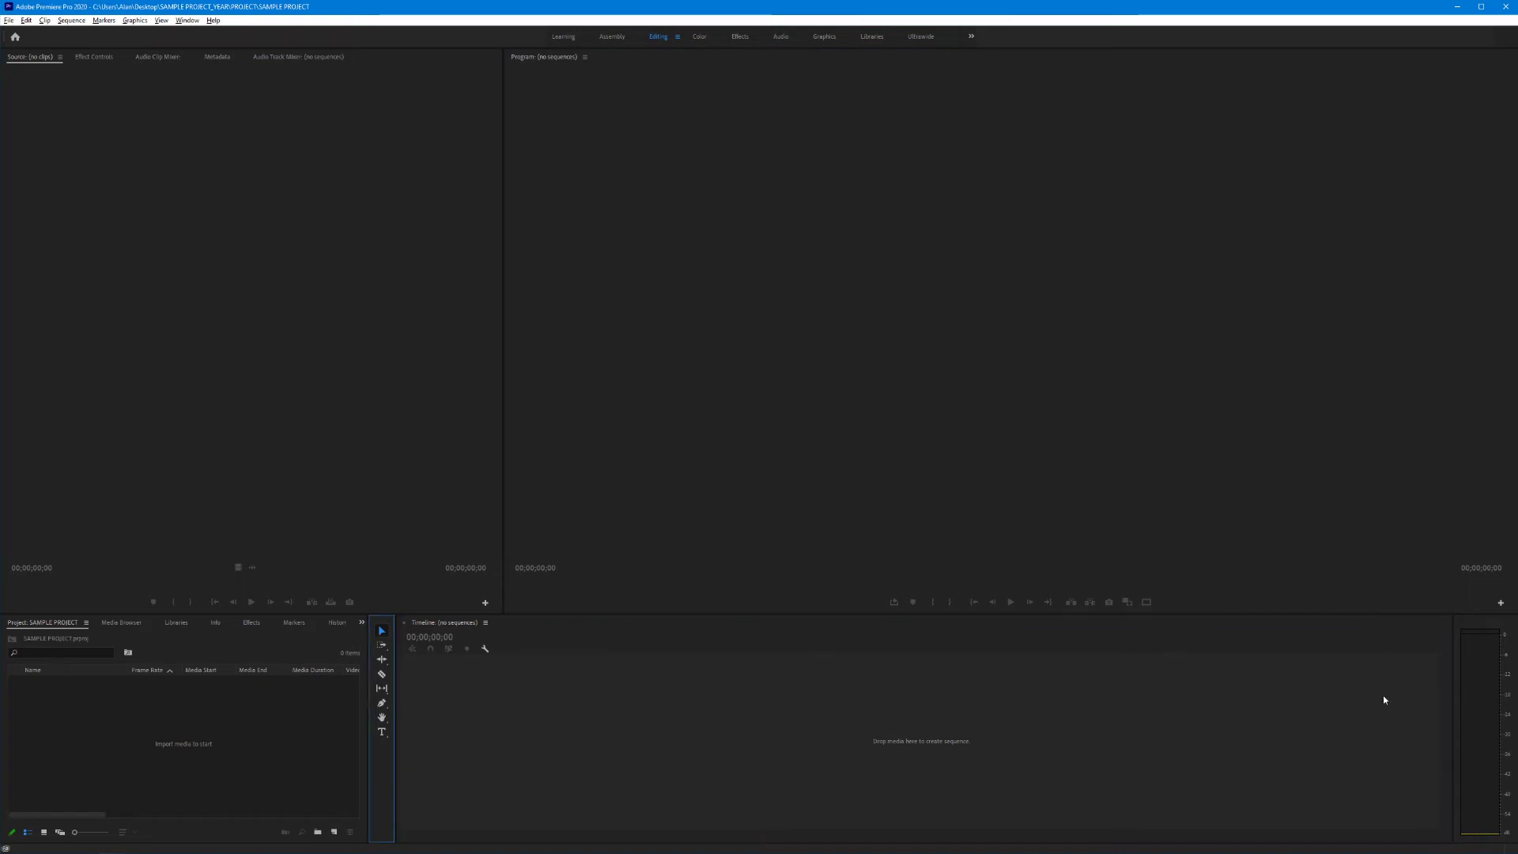
{"action": "left_click", "coordinate": [1486, 727]}
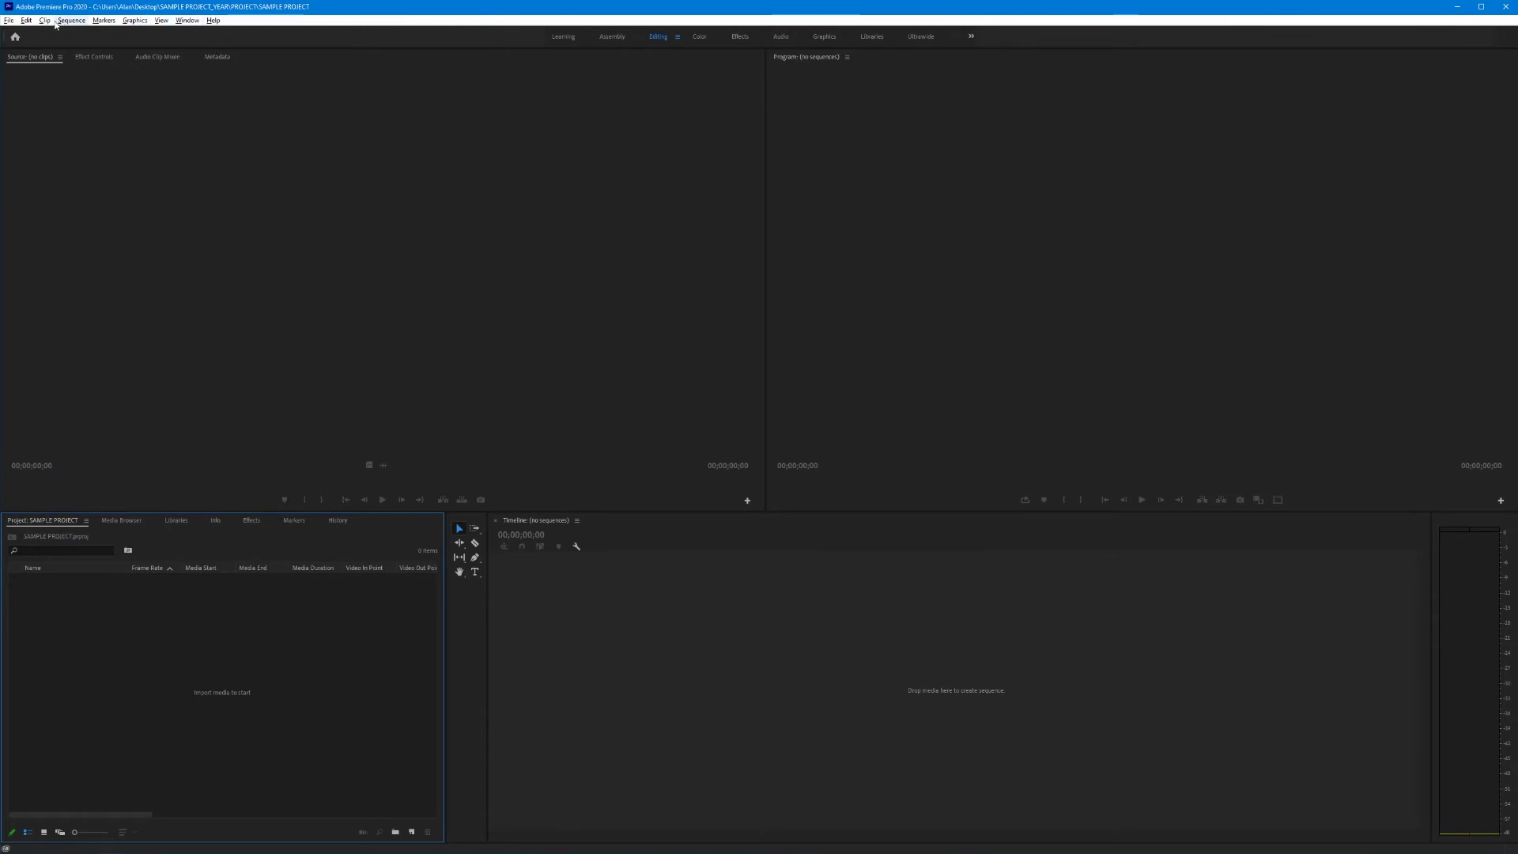
{"action": "left_click", "coordinate": [11, 22]}
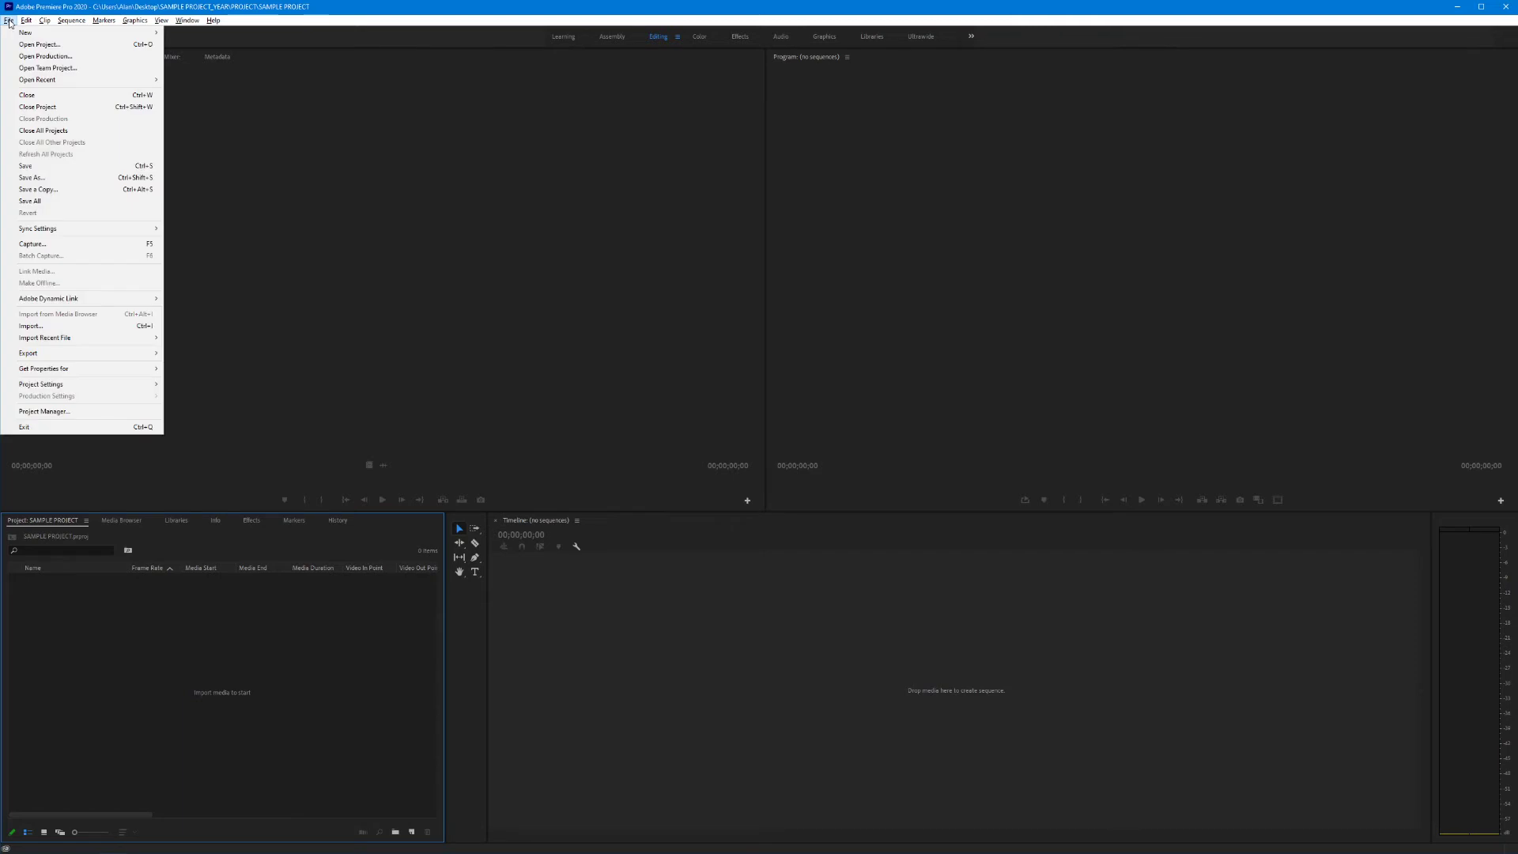
{"action": "mouse_move", "coordinate": [72, 20]}
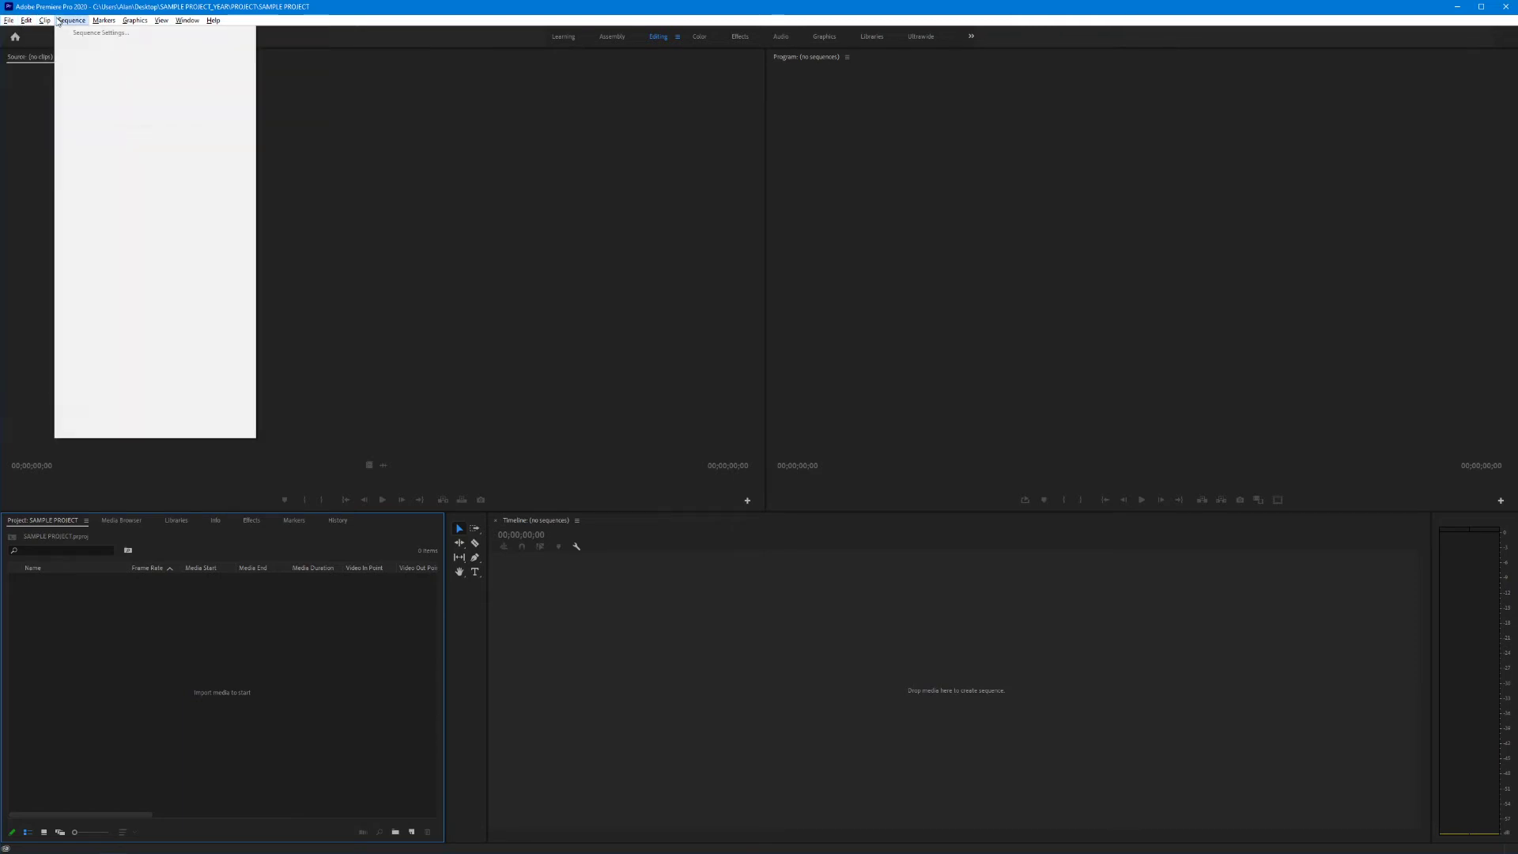
{"action": "left_click", "coordinate": [24, 22]}
{"action": "left_click", "coordinate": [135, 21]}
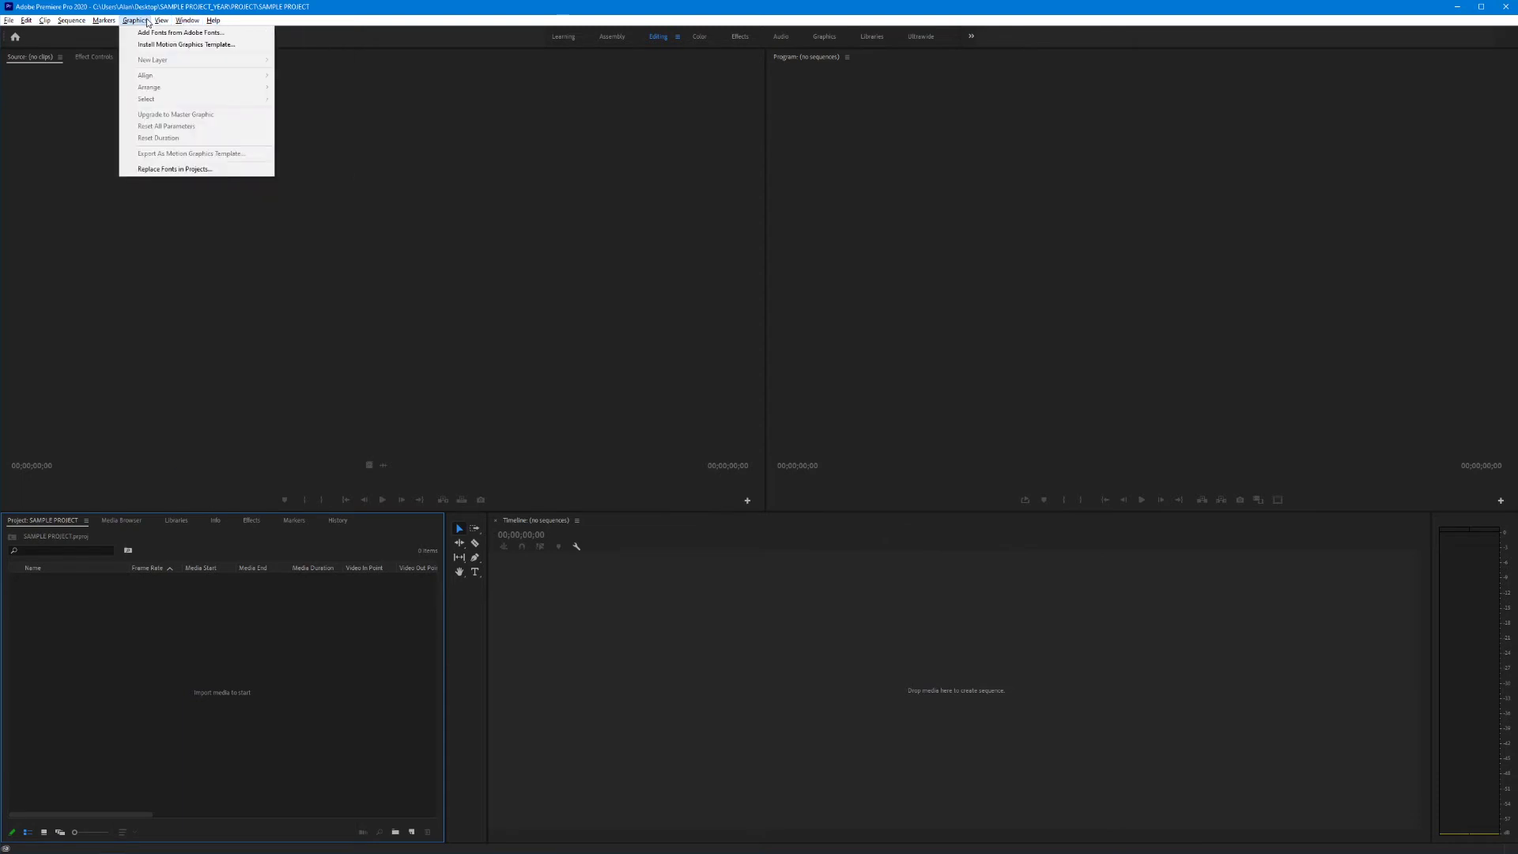
{"action": "left_click", "coordinate": [33, 94]}
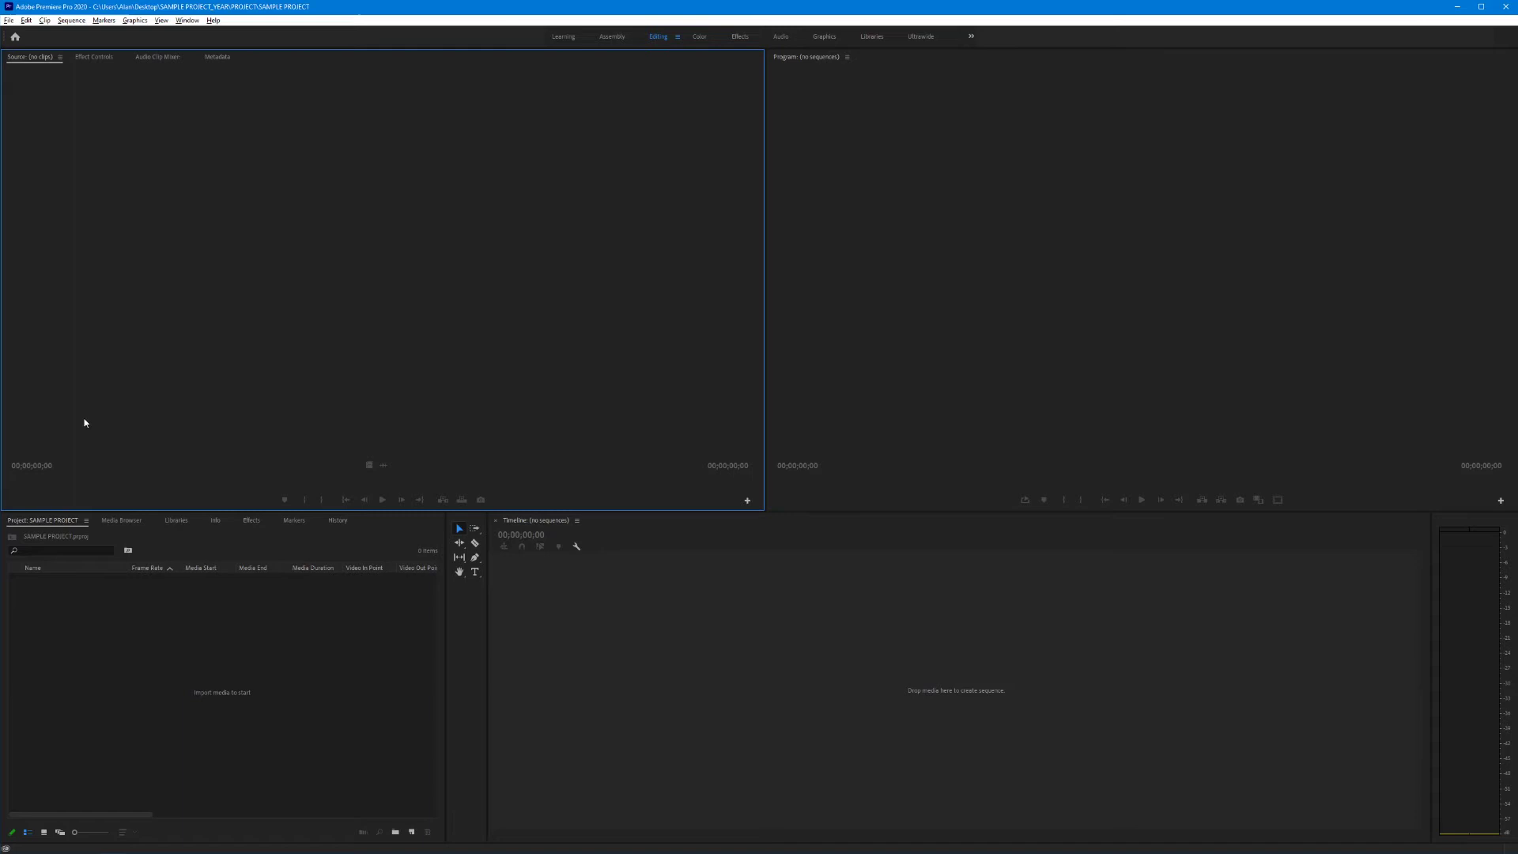
- Focus the Project, Timeline, Tools, Source monitor and Program monitor panels one after another
{"action": "left_click", "coordinate": [115, 668]}
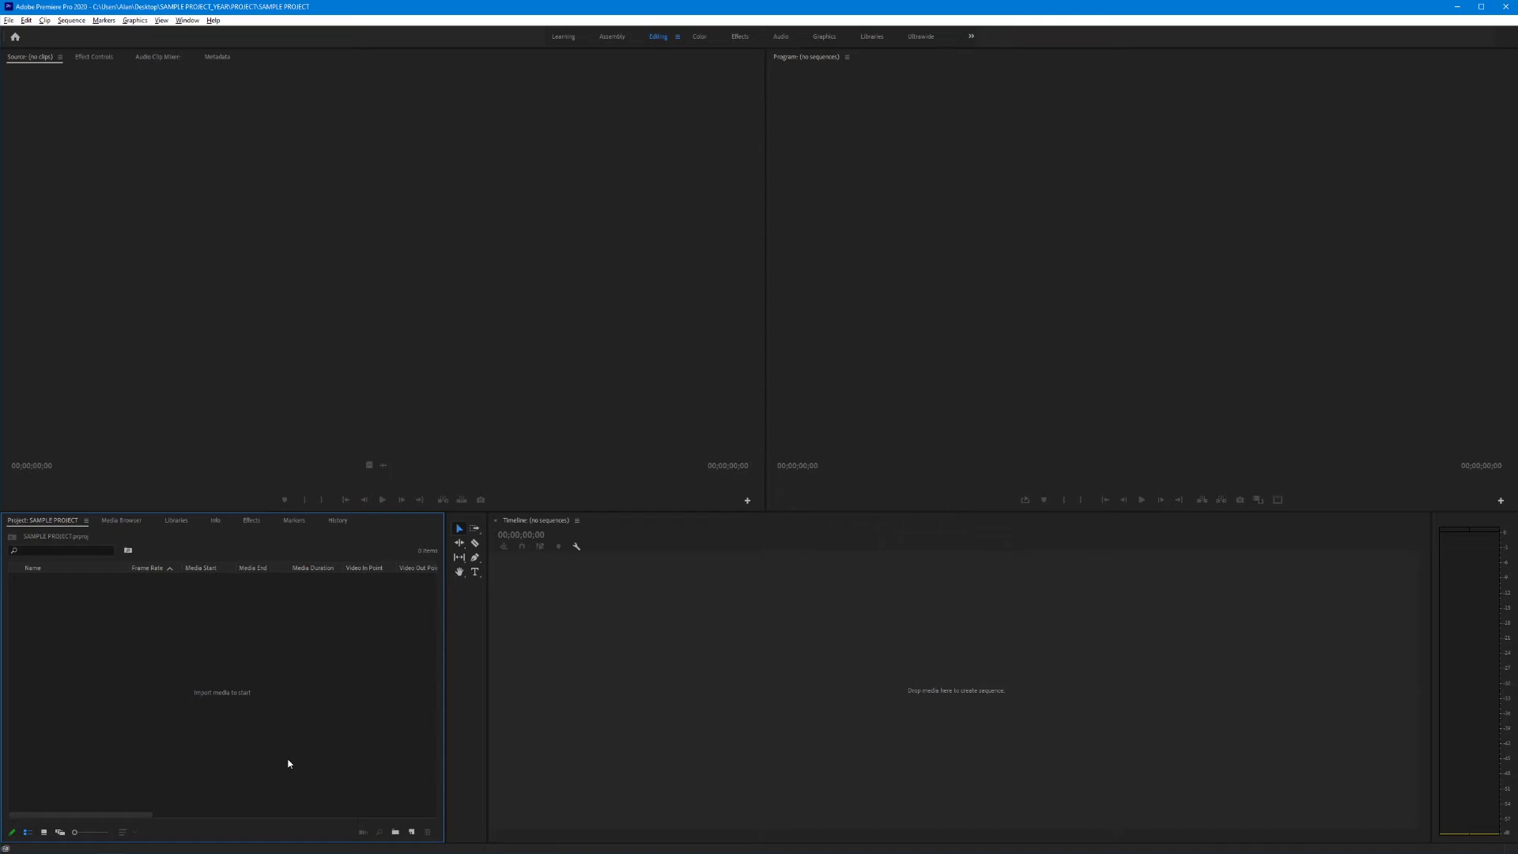
{"action": "left_click", "coordinate": [590, 624]}
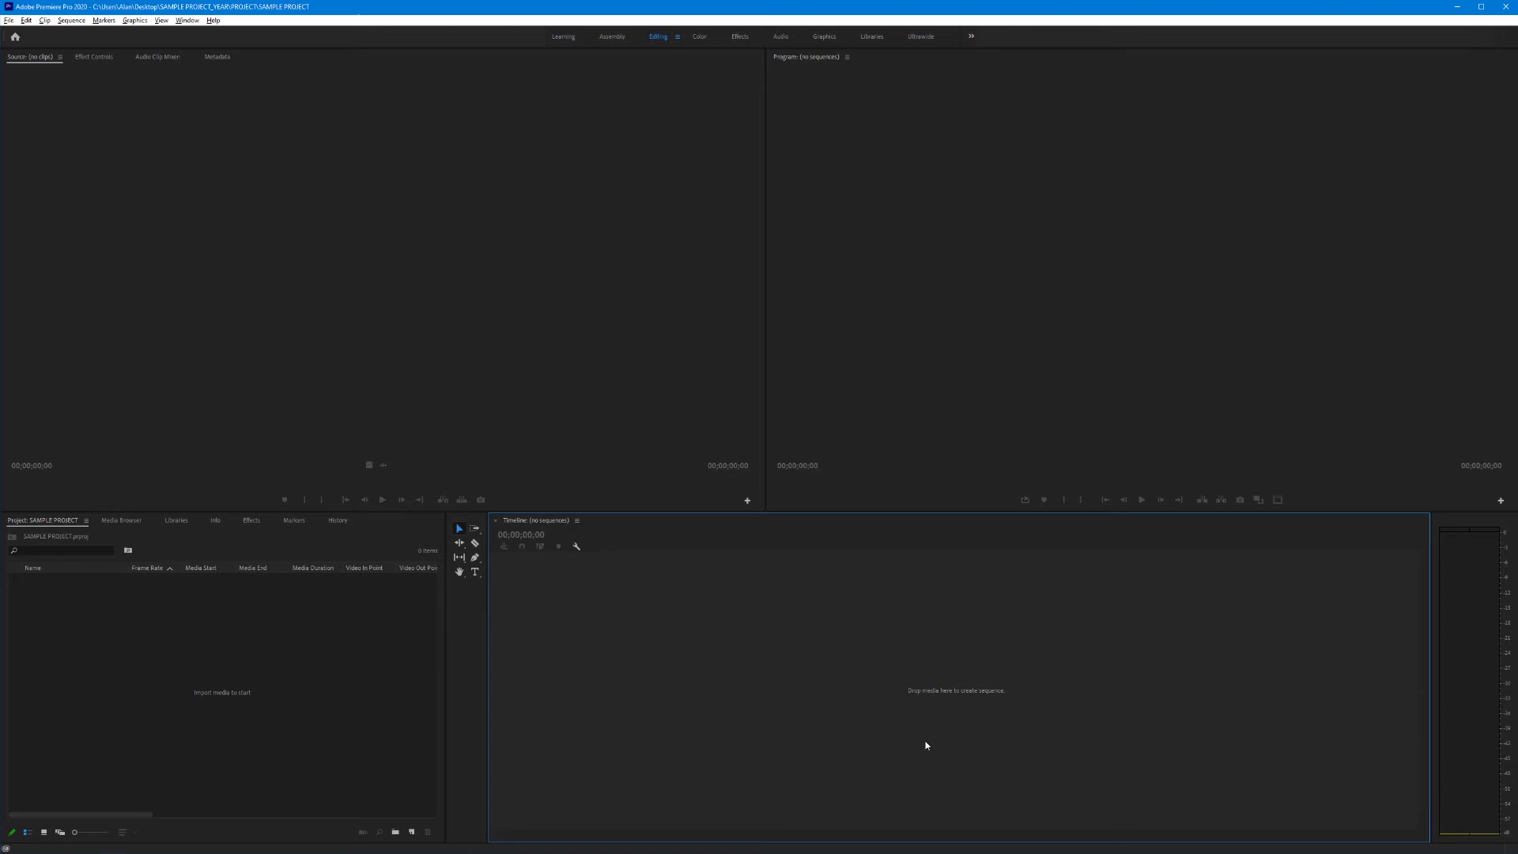
{"action": "left_click", "coordinate": [465, 646]}
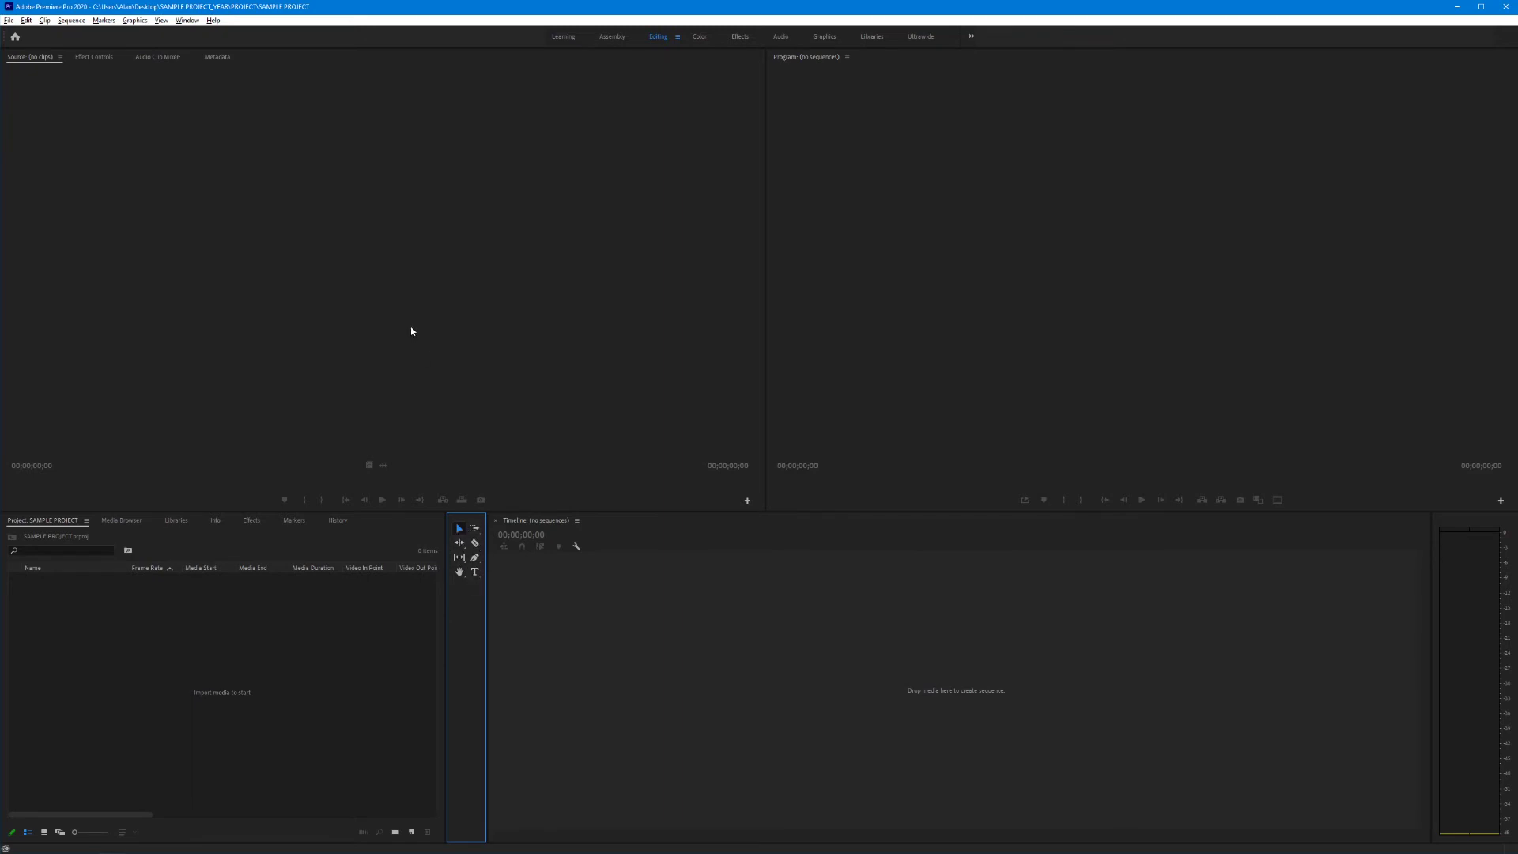
{"action": "left_click", "coordinate": [370, 310]}
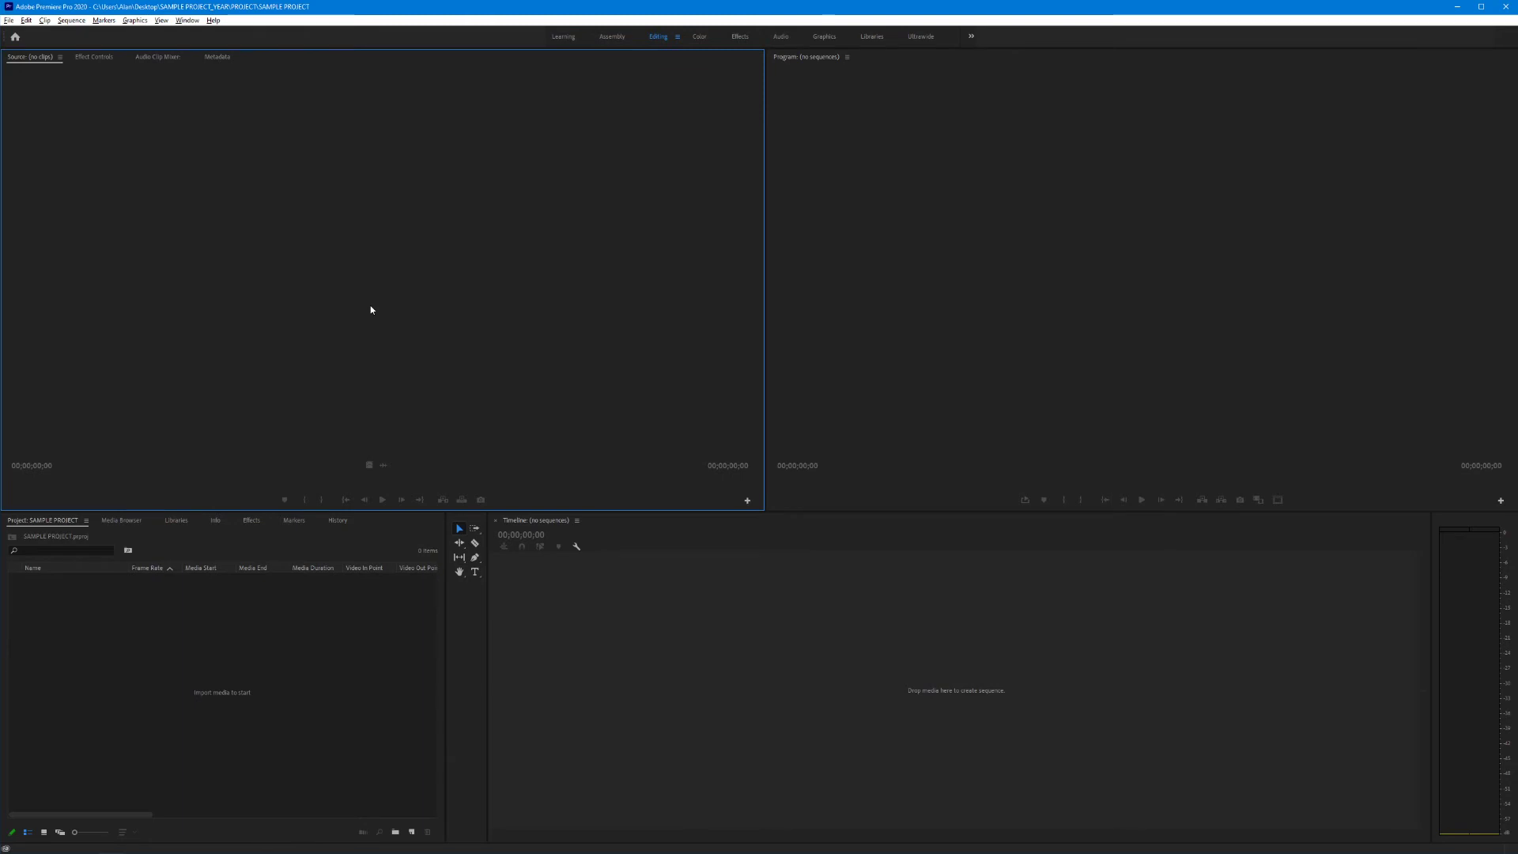
{"action": "left_click", "coordinate": [967, 287]}
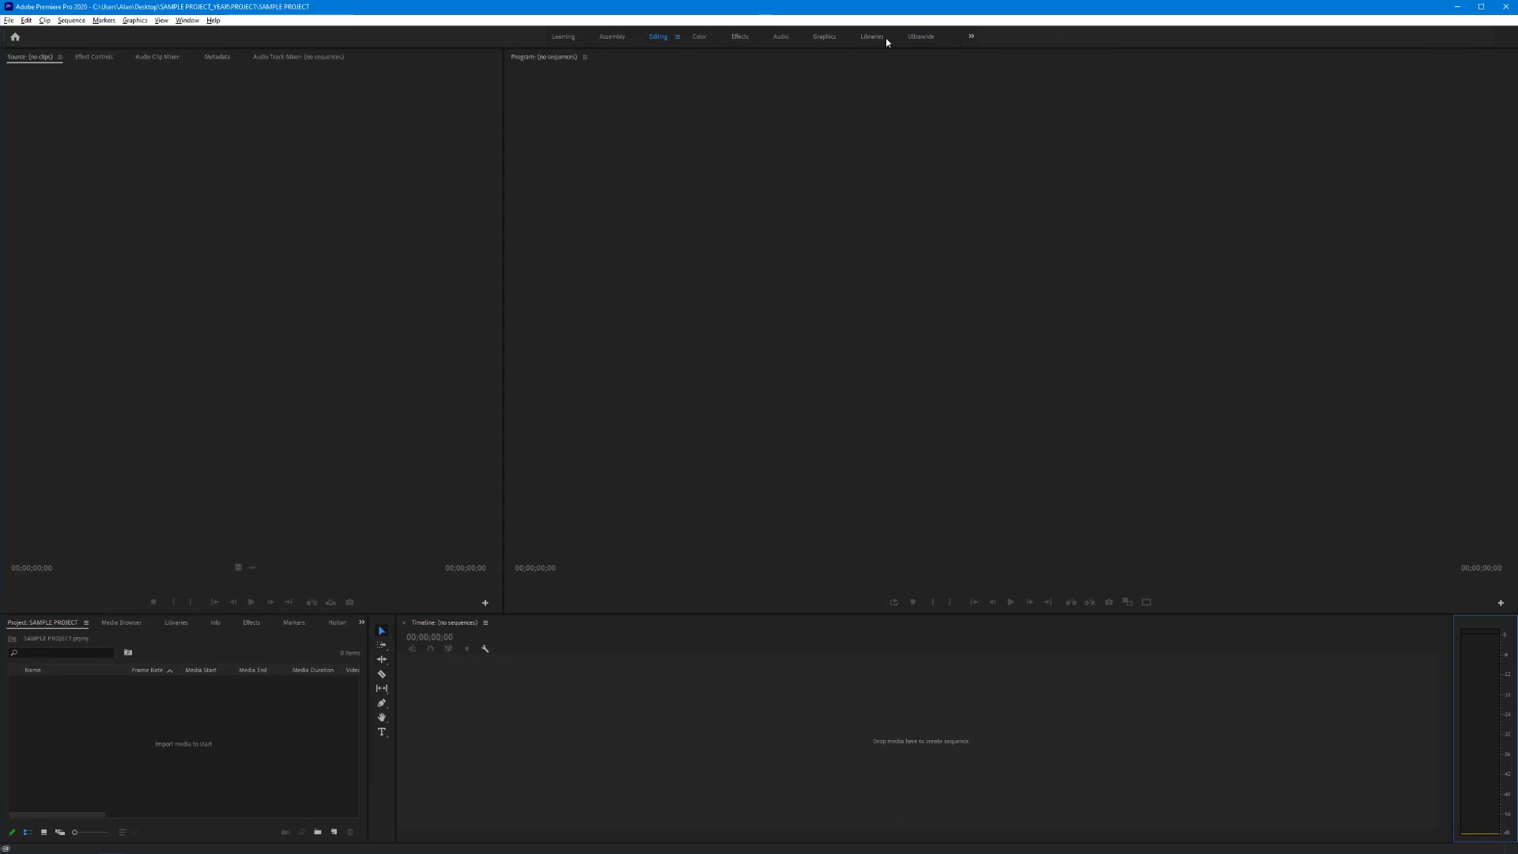
{"action": "left_click", "coordinate": [701, 37]}
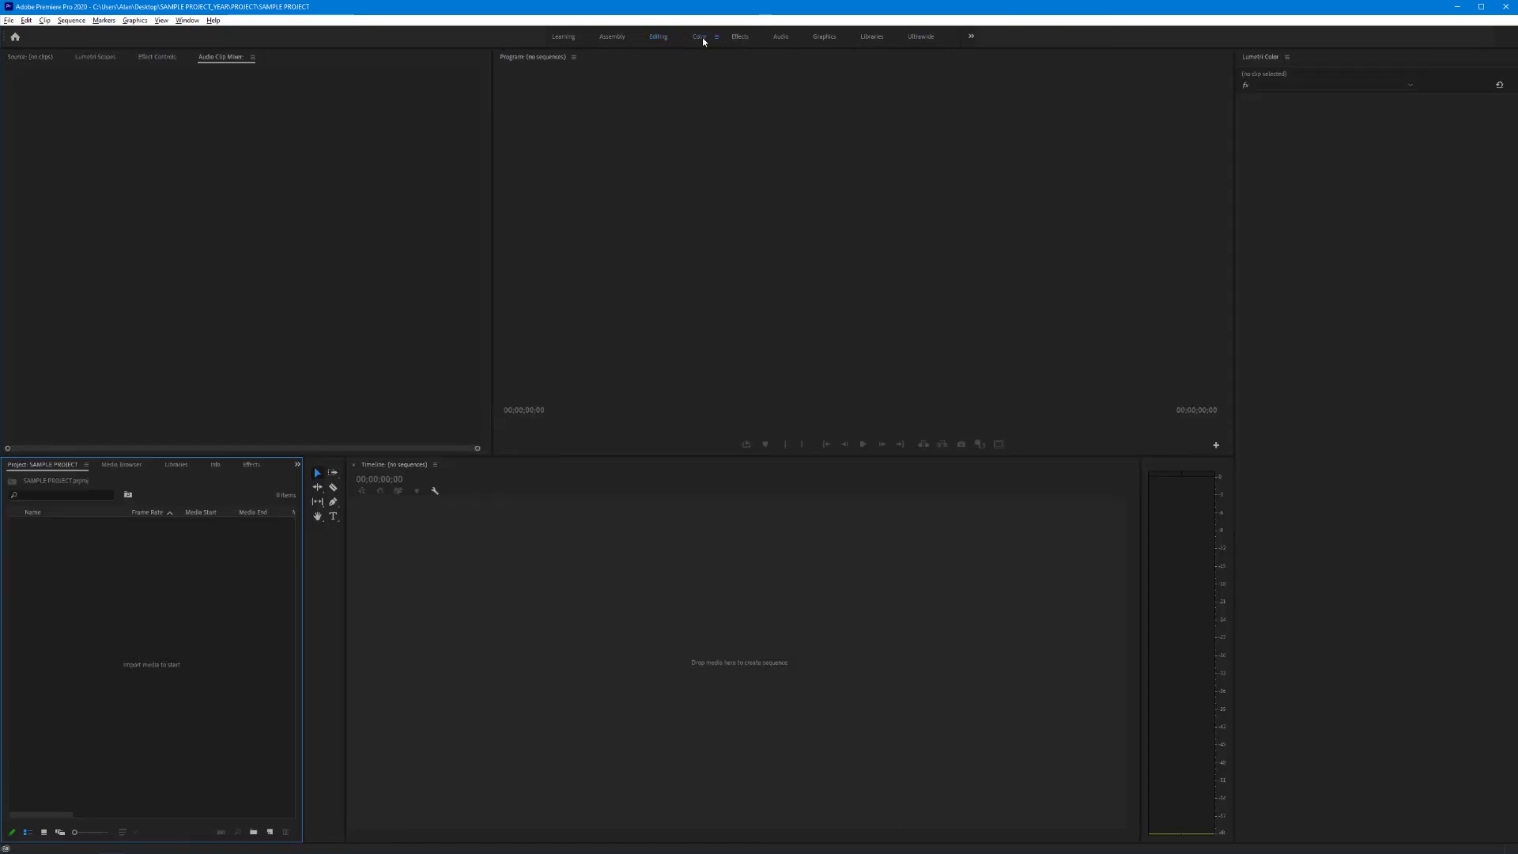
{"action": "left_click", "coordinate": [783, 38]}
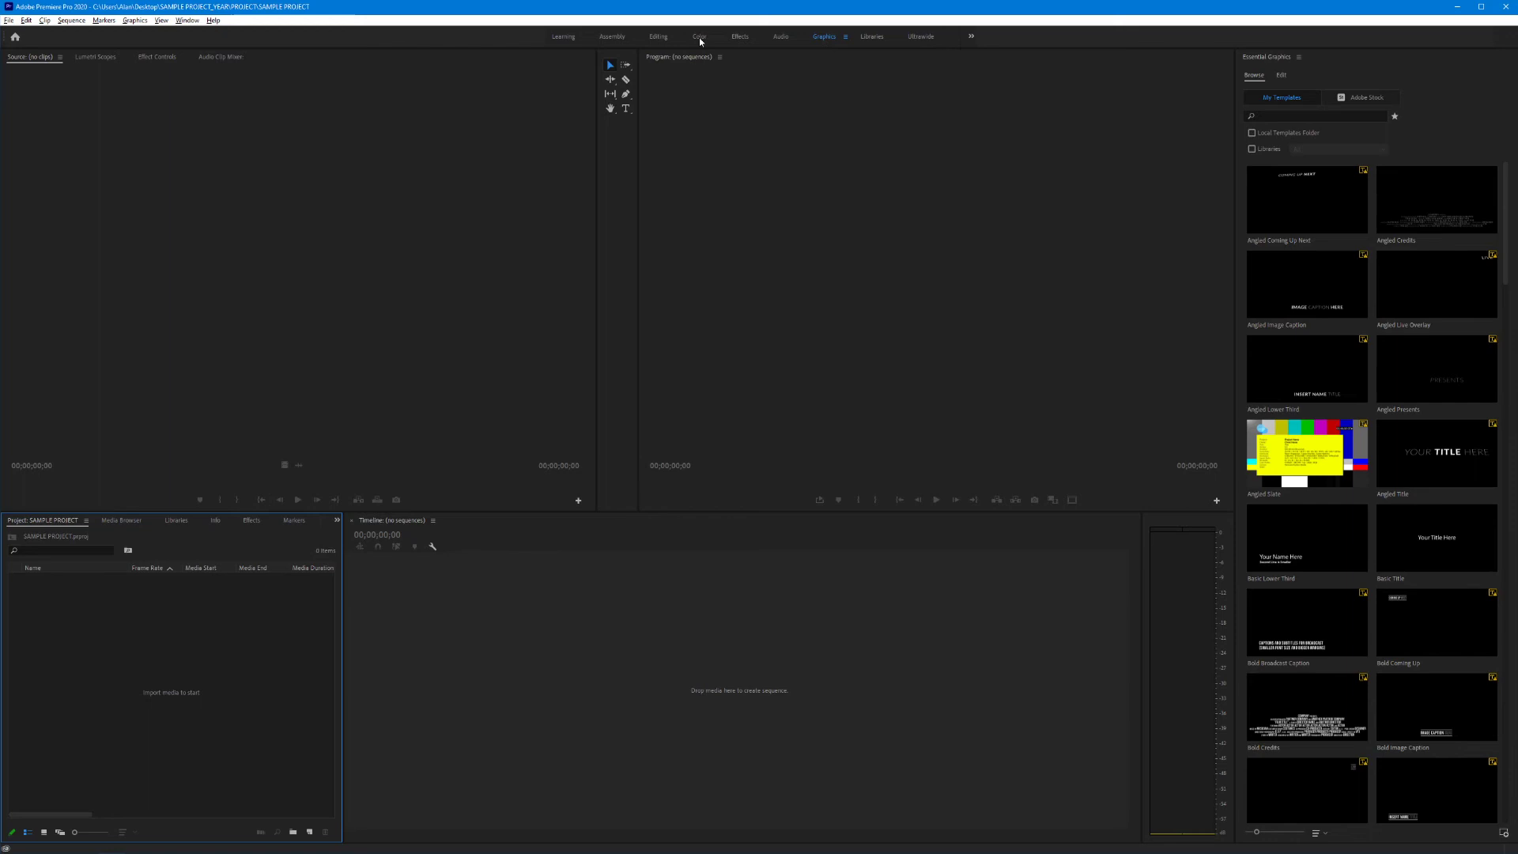
{"action": "left_click", "coordinate": [699, 37]}
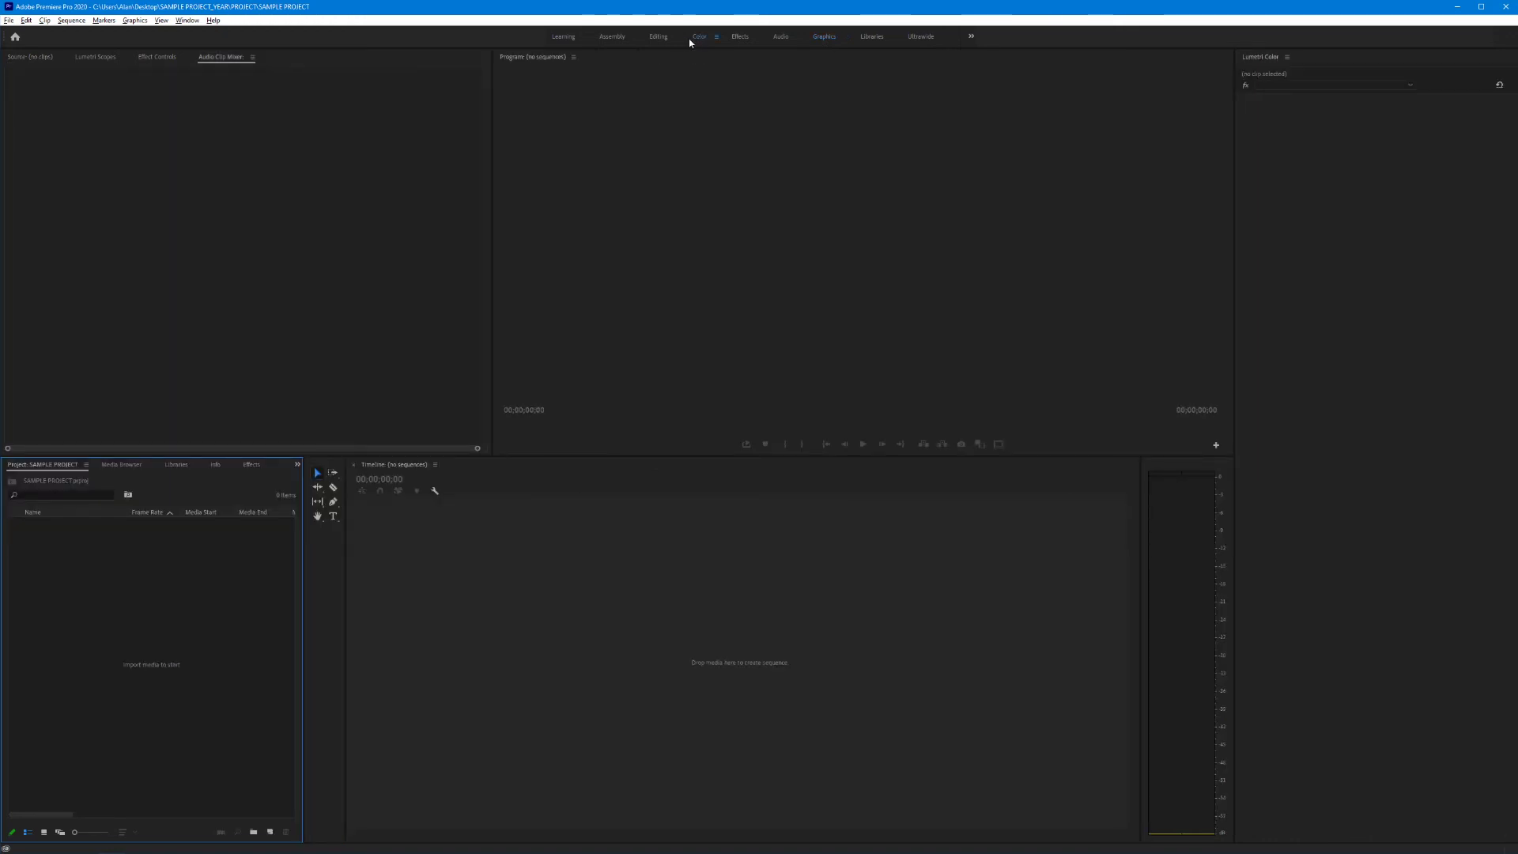
{"action": "left_click", "coordinate": [656, 36]}
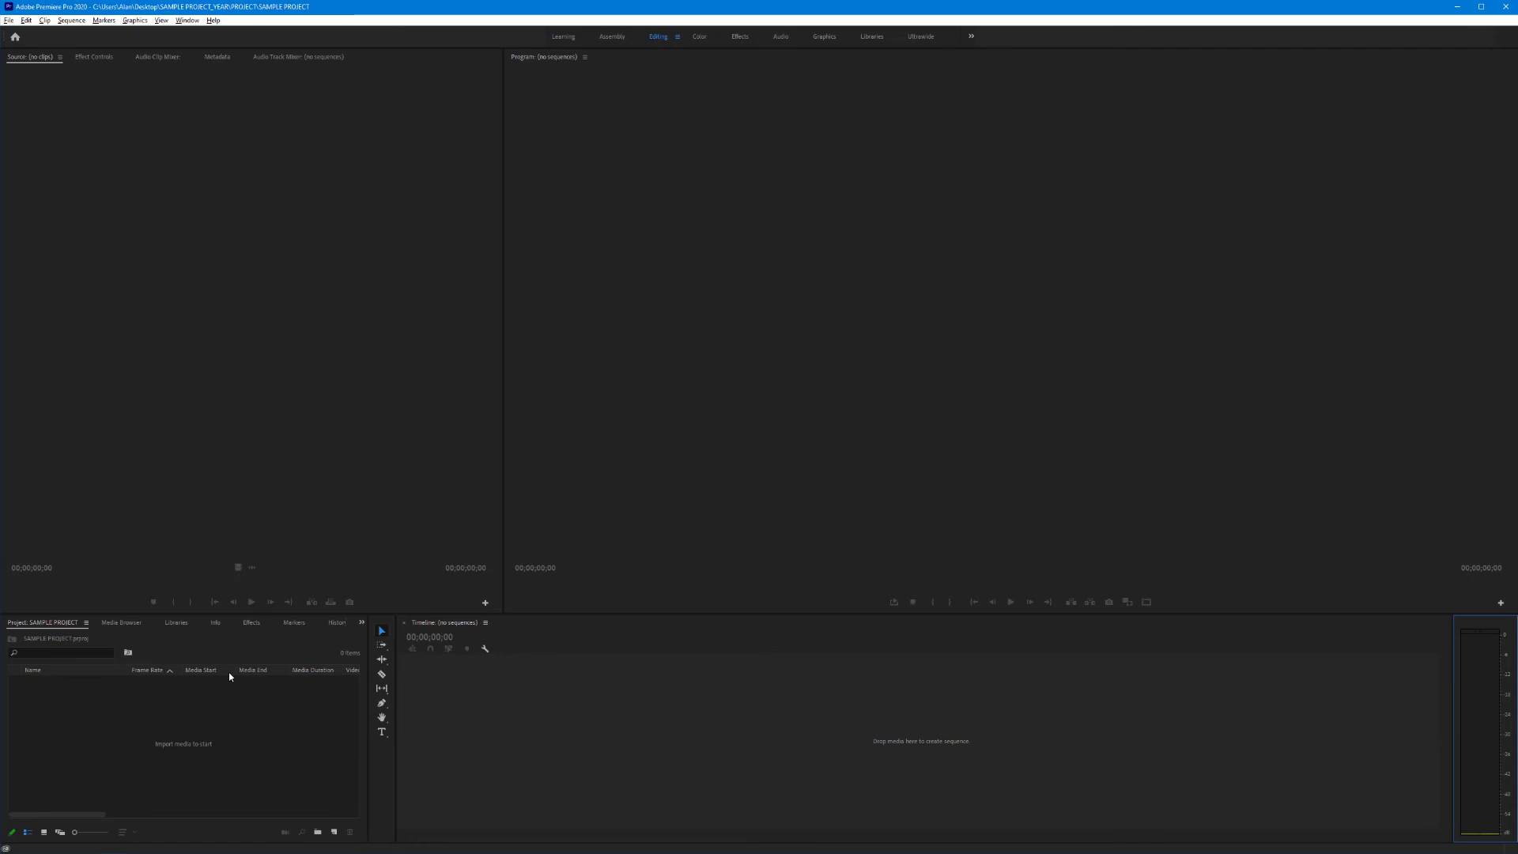
- Dock the Effects panel as its own panel between the Source and Program monitors
{"action": "left_click", "coordinate": [250, 625]}
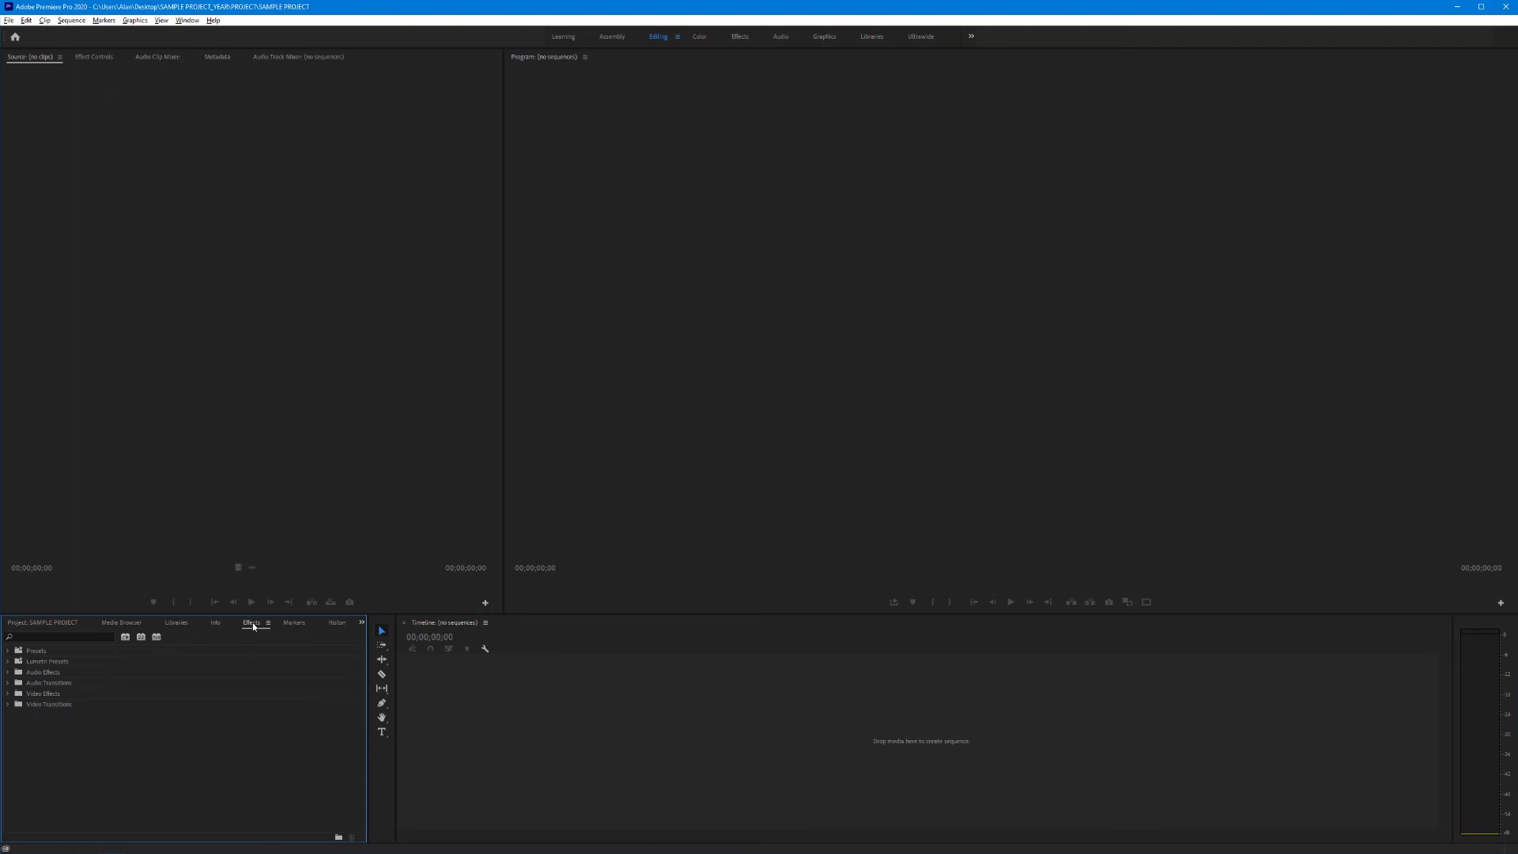
{"action": "left_click_drag", "start_coordinate": [252, 625], "coordinate": [512, 457]}
{"action": "left_click_drag", "start_coordinate": [487, 534], "coordinate": [534, 605]}
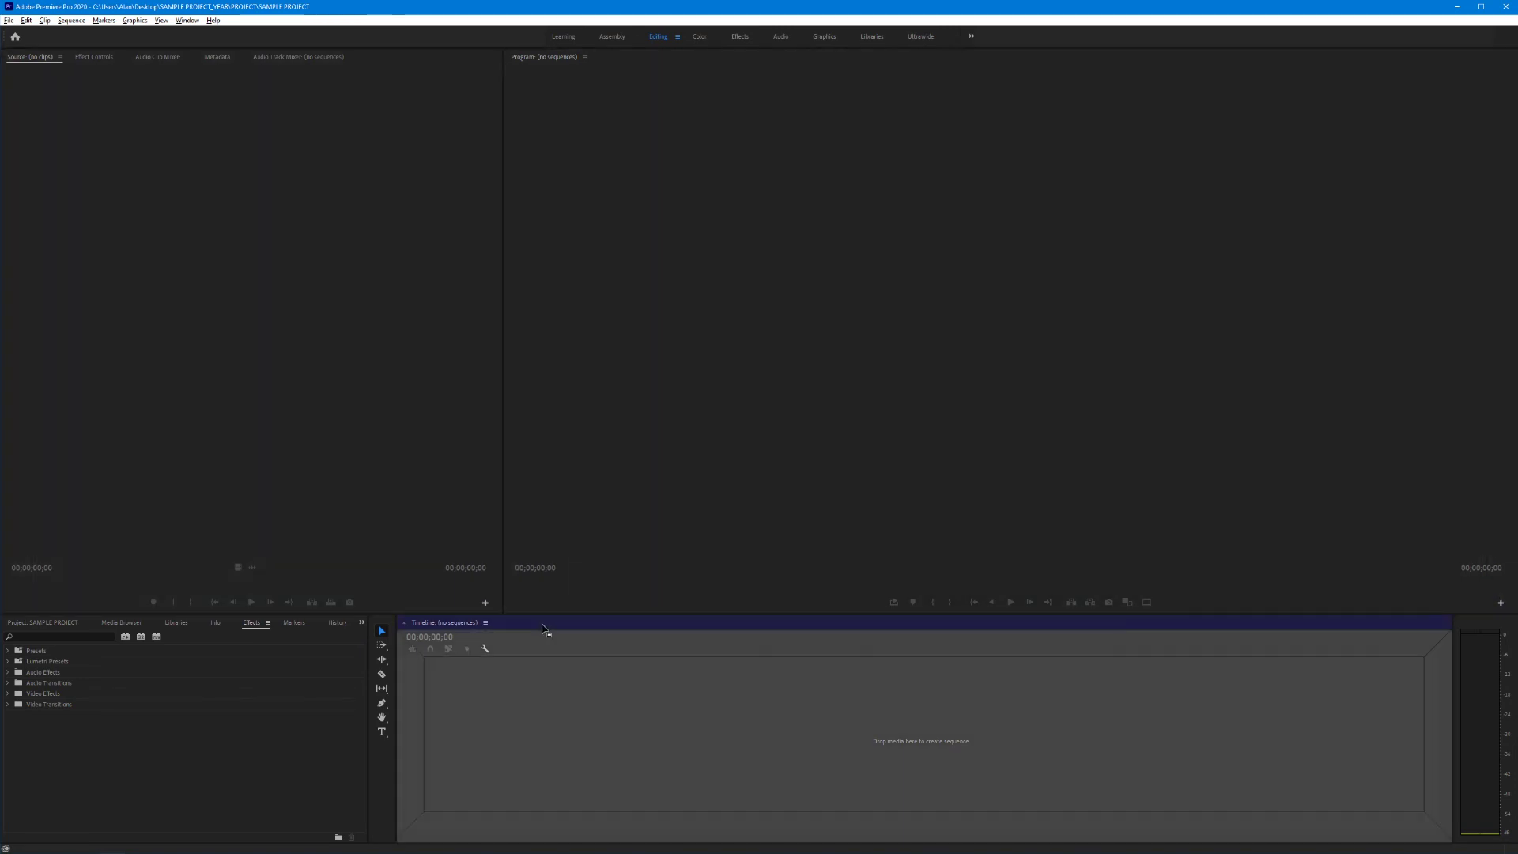
{"action": "mouse_move", "coordinate": [534, 605]}
{"action": "left_mouse_down"}
{"action": "mouse_move", "coordinate": [483, 636]}
{"action": "mouse_move", "coordinate": [517, 537]}
{"action": "left_mouse_up"}
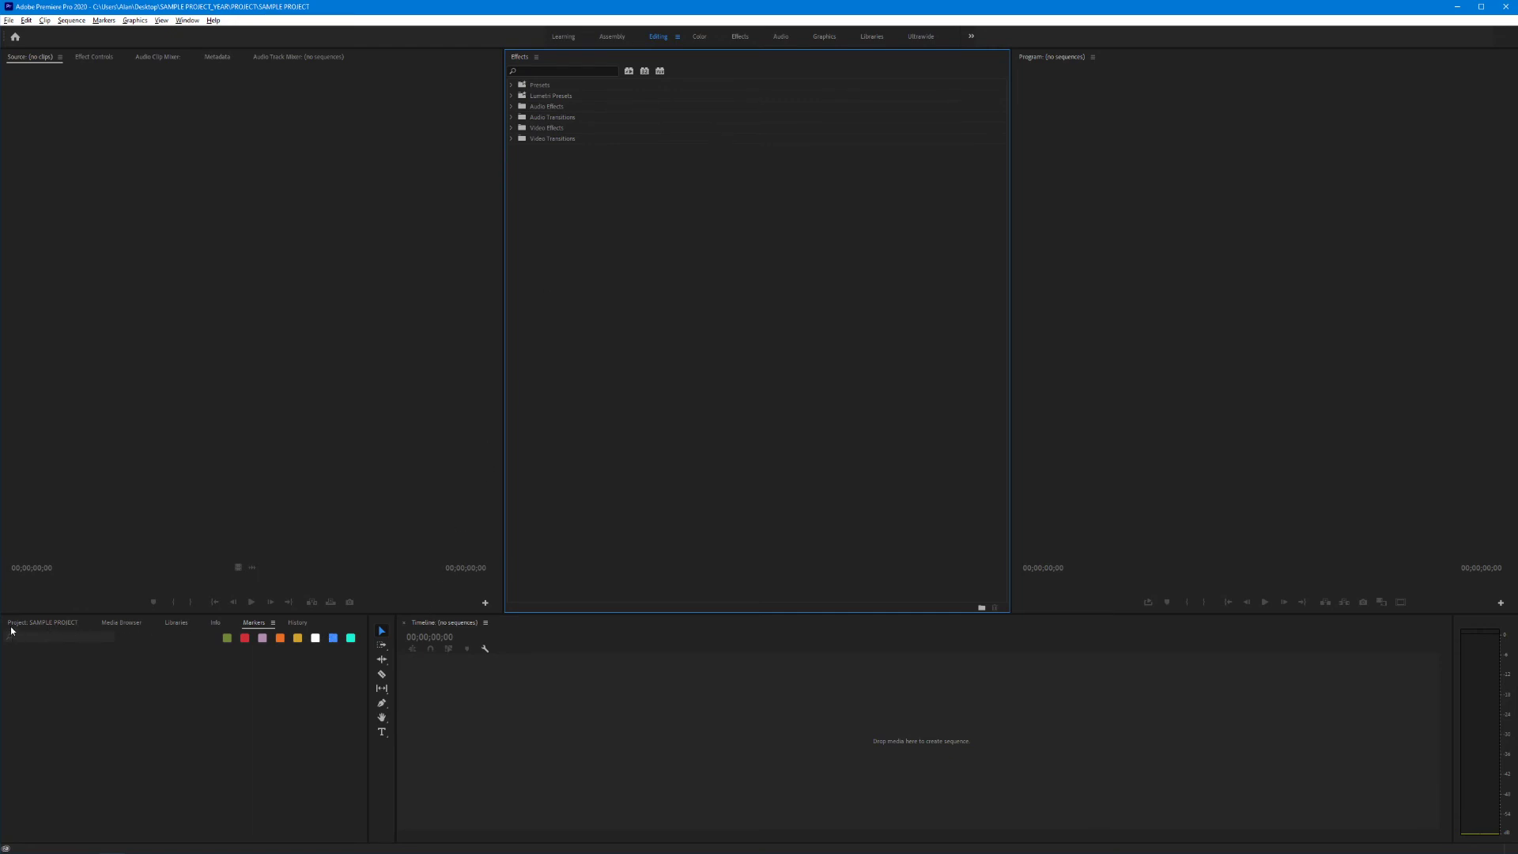
- Dock the Project panel below the Source monitor and the Tools panel below Project
{"action": "left_click_drag", "start_coordinate": [11, 630], "coordinate": [61, 600]}
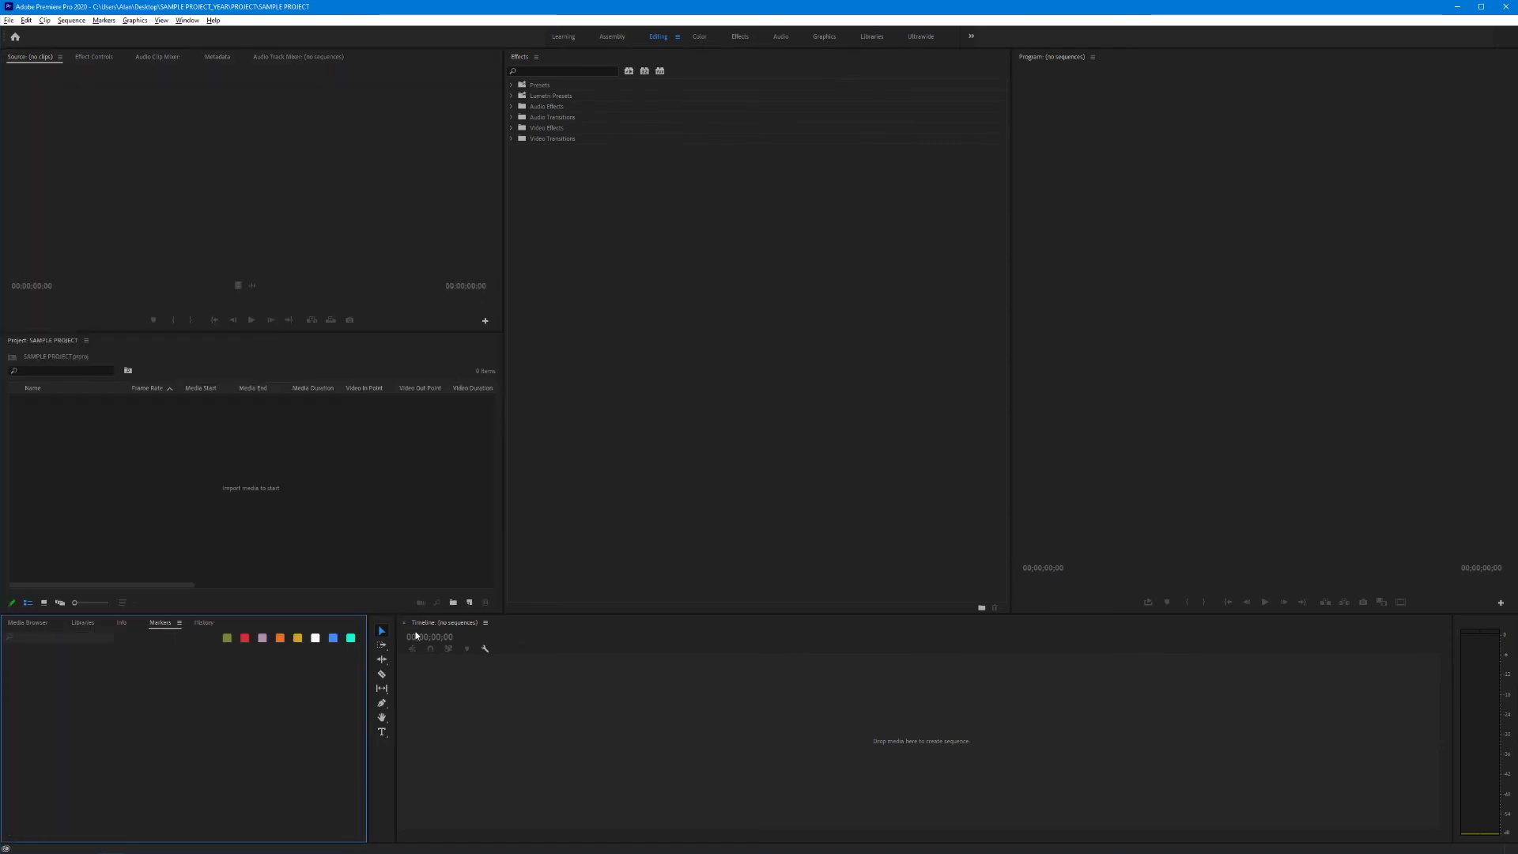
{"action": "left_click_drag", "start_coordinate": [389, 622], "coordinate": [252, 558]}
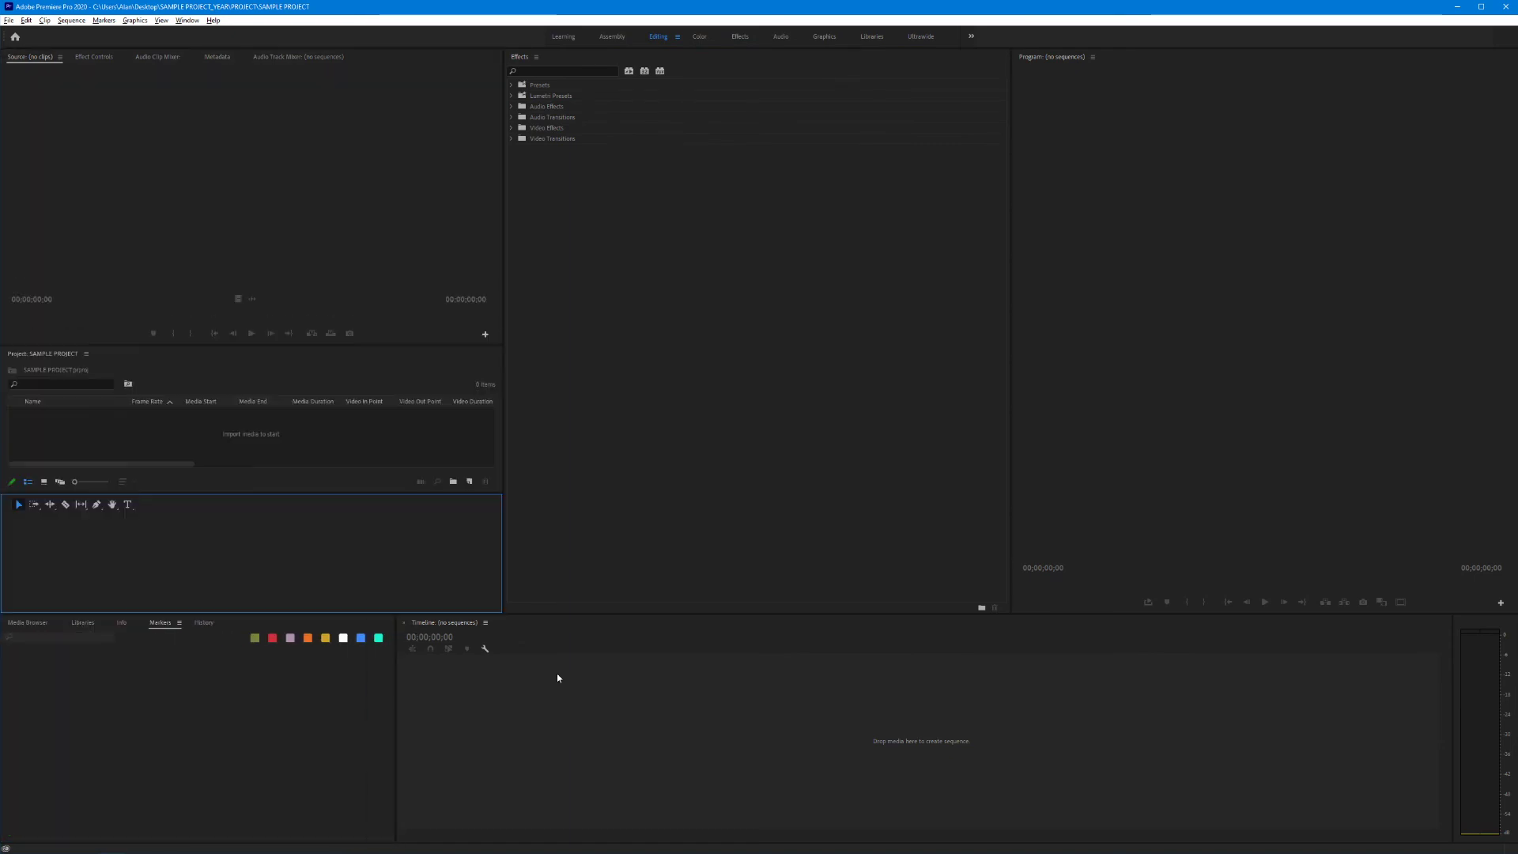
- Close the Markers panel using Close Panel from its panel menu
{"action": "left_click", "coordinate": [178, 624]}
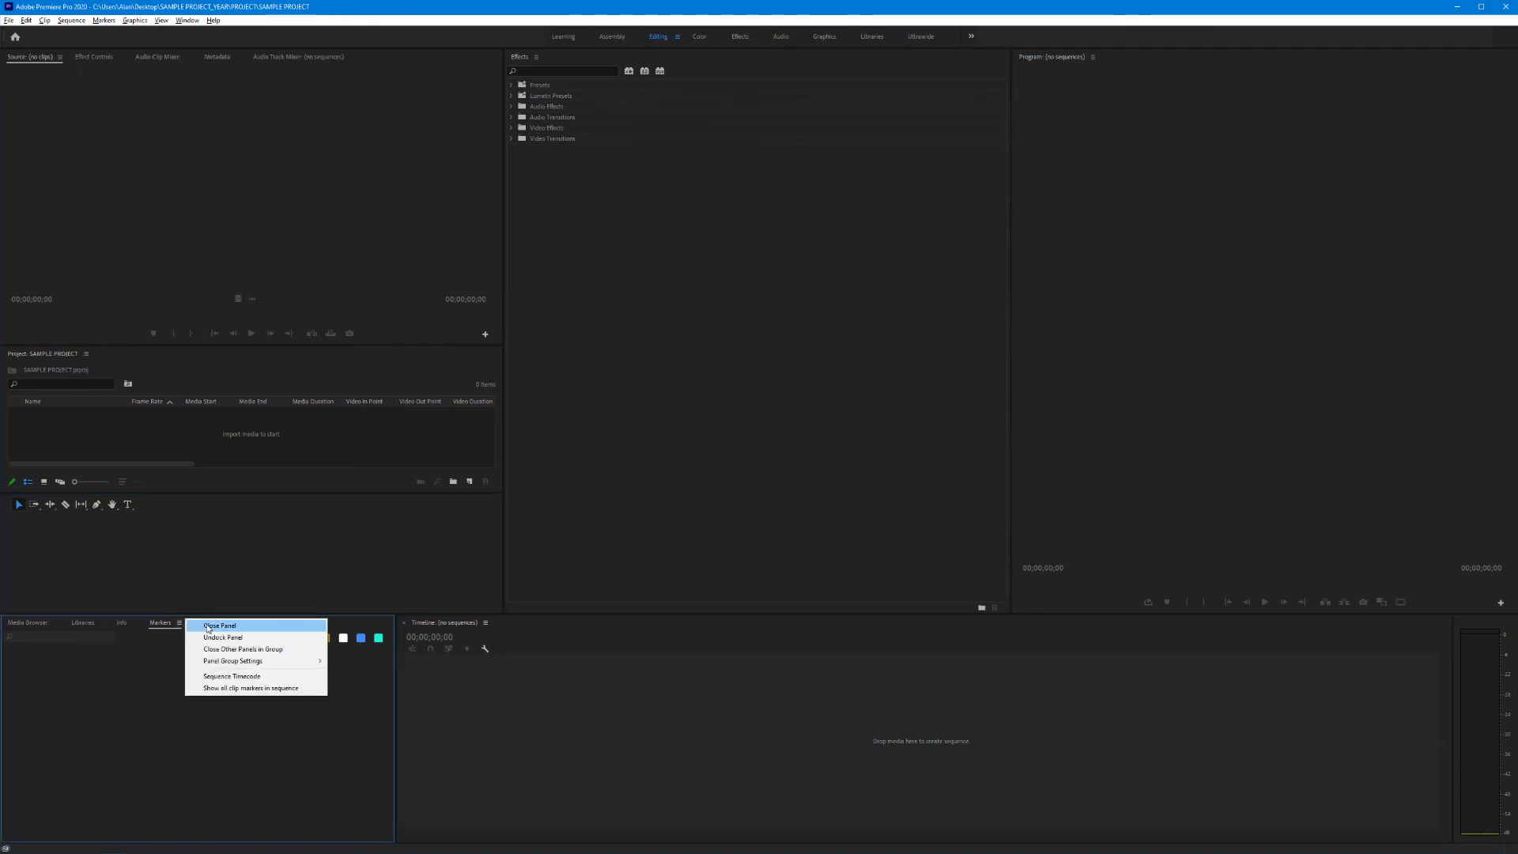
{"action": "left_click", "coordinate": [208, 627]}
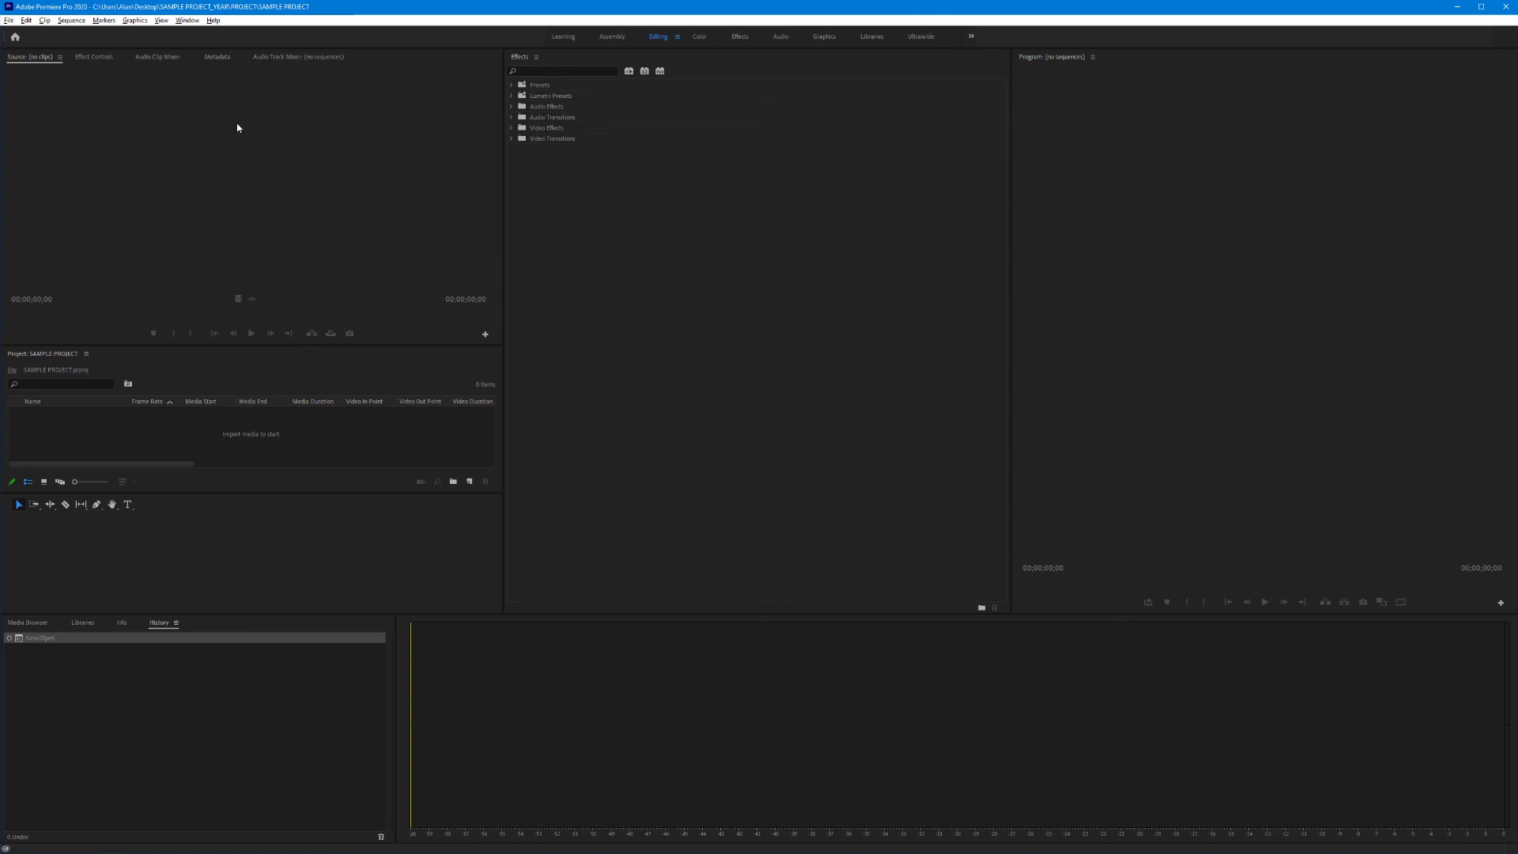
- Reset the Editing workspace to its saved layout via Window > Workspaces
{"action": "left_click", "coordinate": [189, 22]}
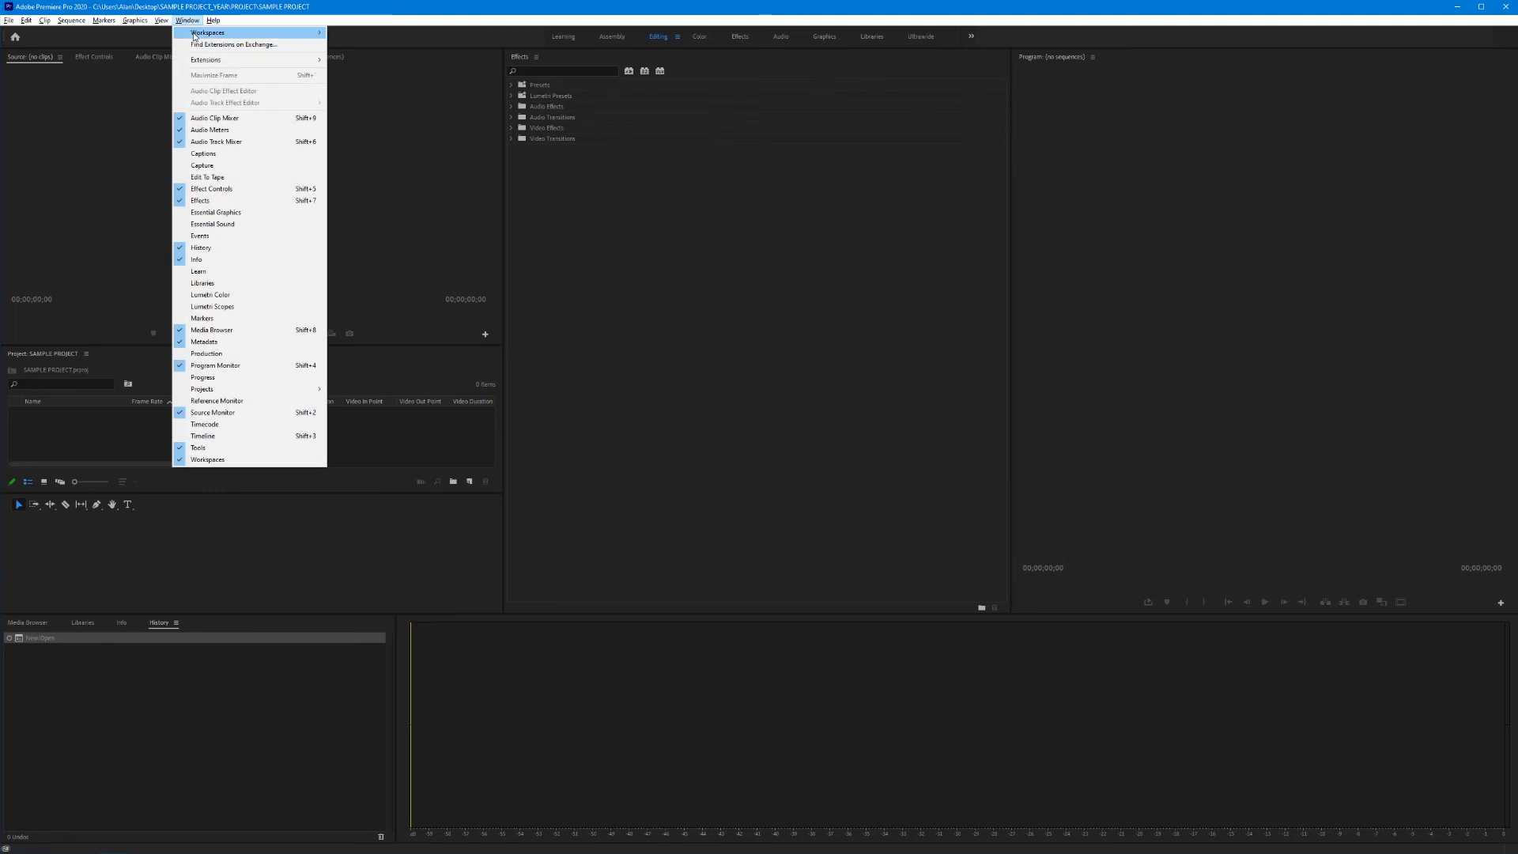
{"action": "mouse_move", "coordinate": [207, 32]}
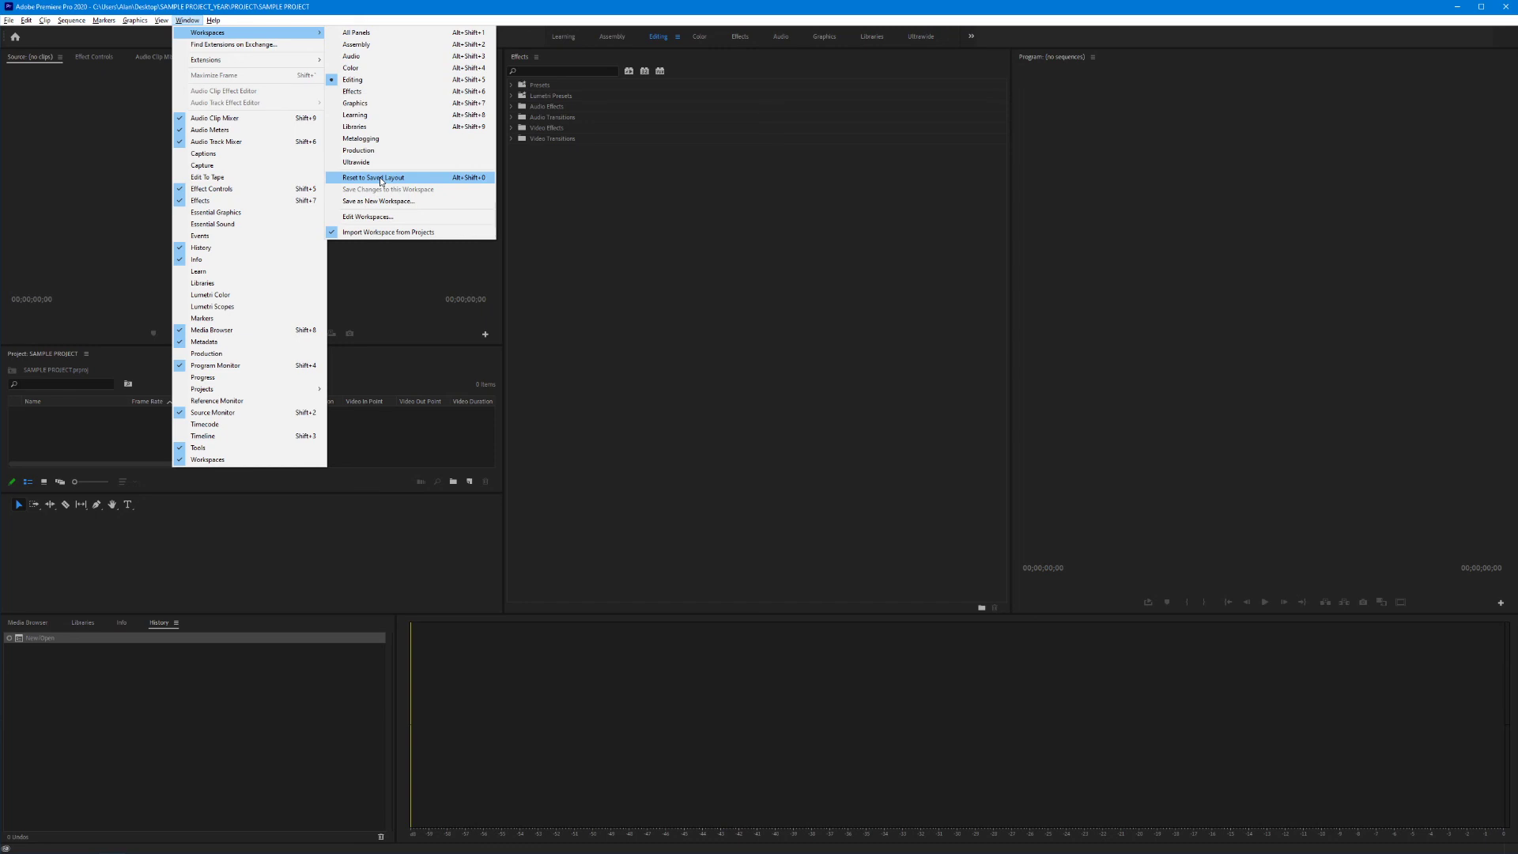
{"action": "left_click", "coordinate": [379, 180]}
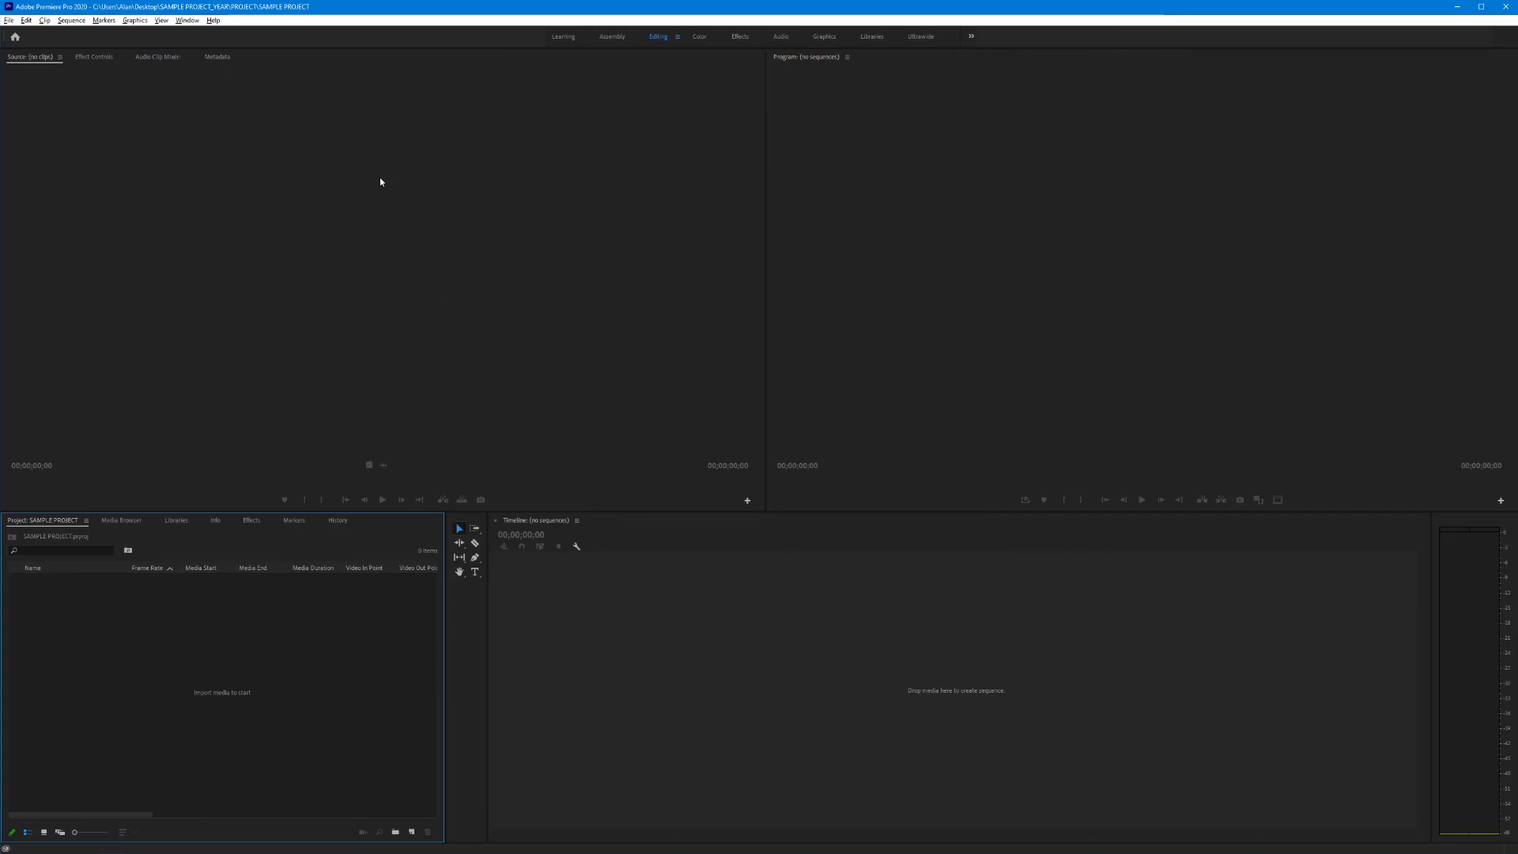